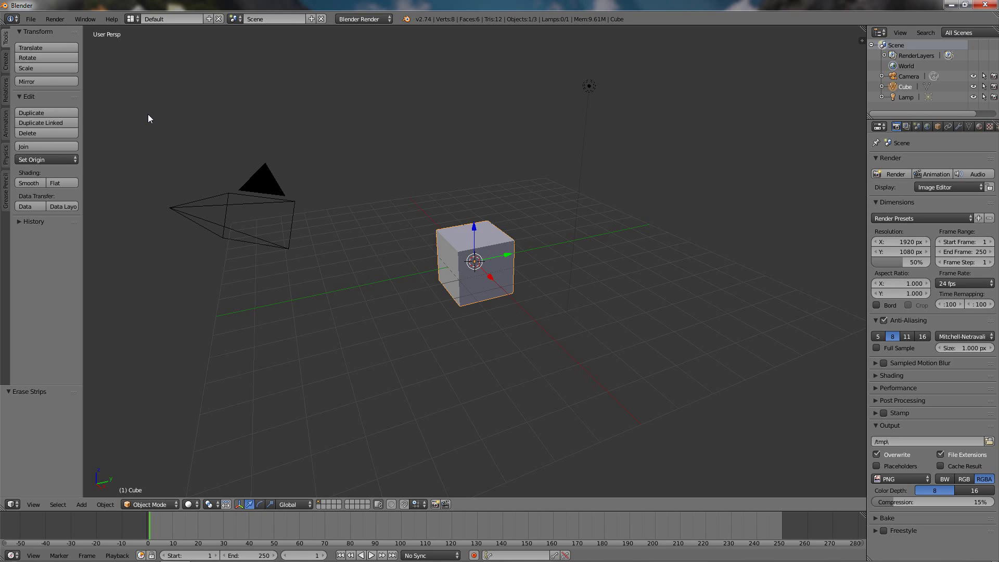
- Switch to the Video Editing layout and add time-lapse-golden-sunset-road-rush .mov as a channel-1 movie strip
left_click(133, 18)
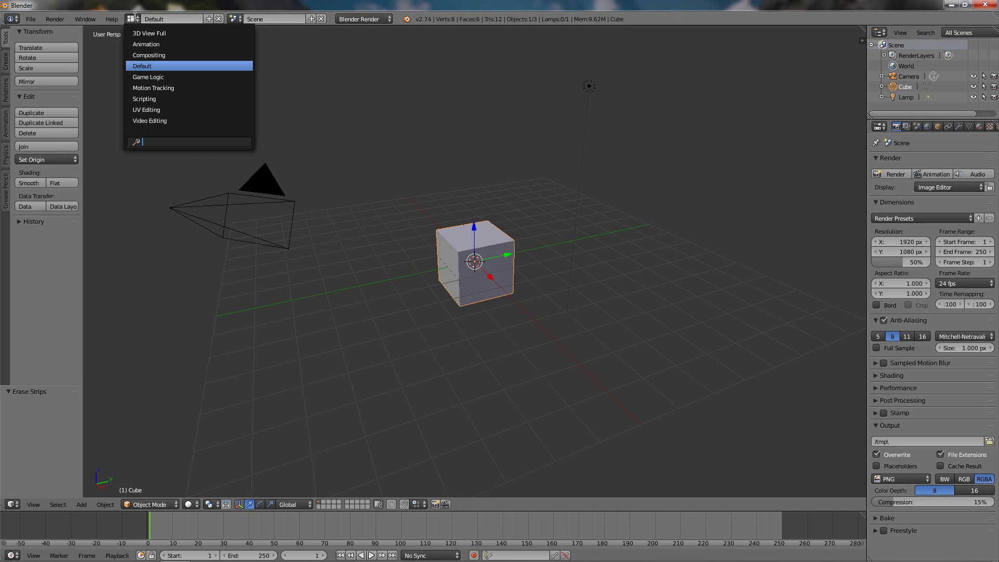
left_click(141, 120)
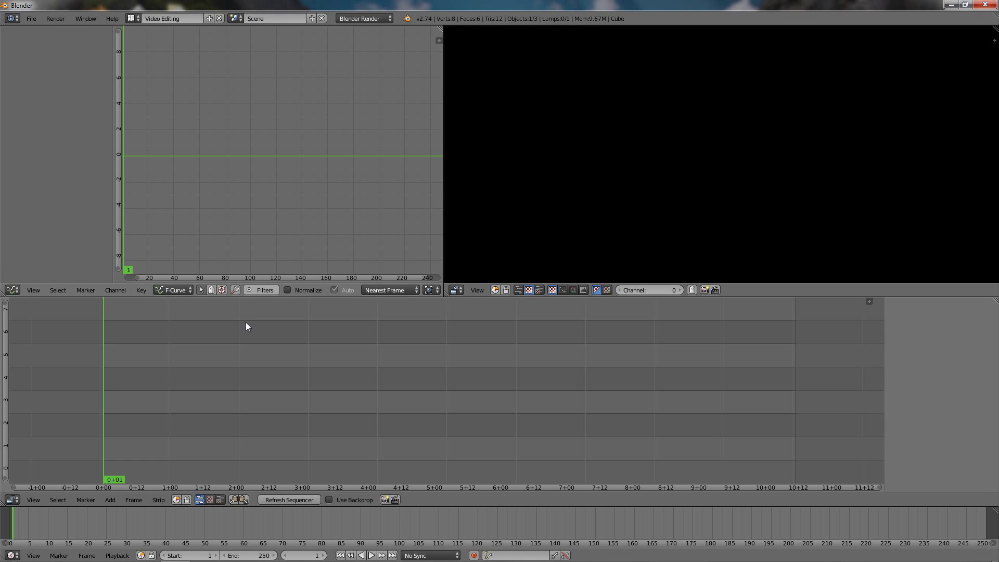
left_click(111, 499)
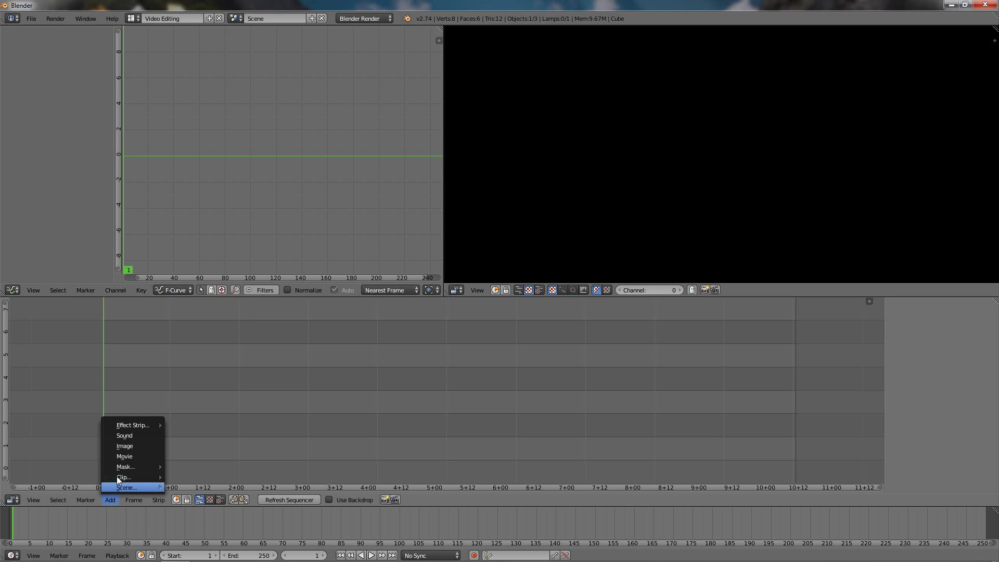
left_click(126, 455)
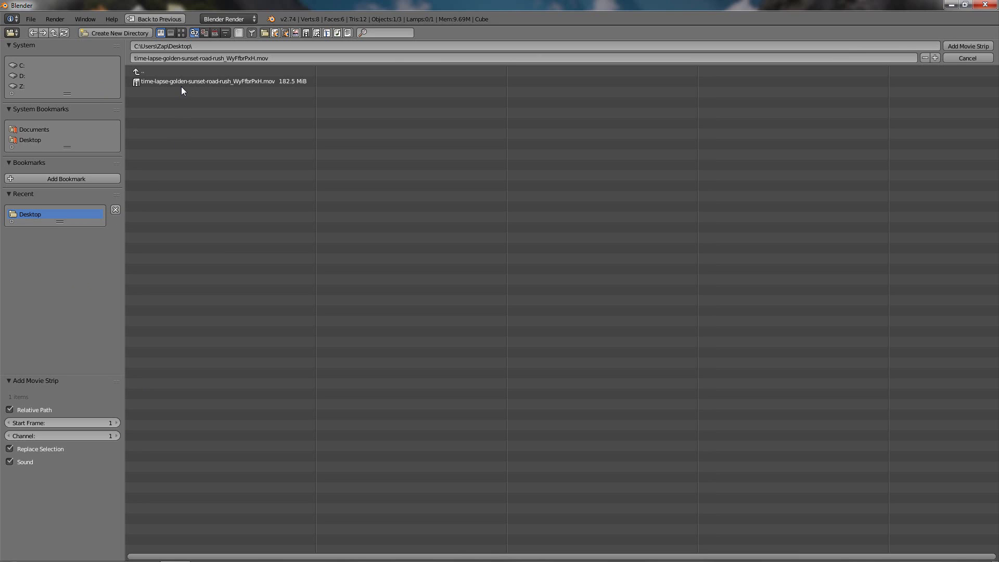
left_click(198, 81)
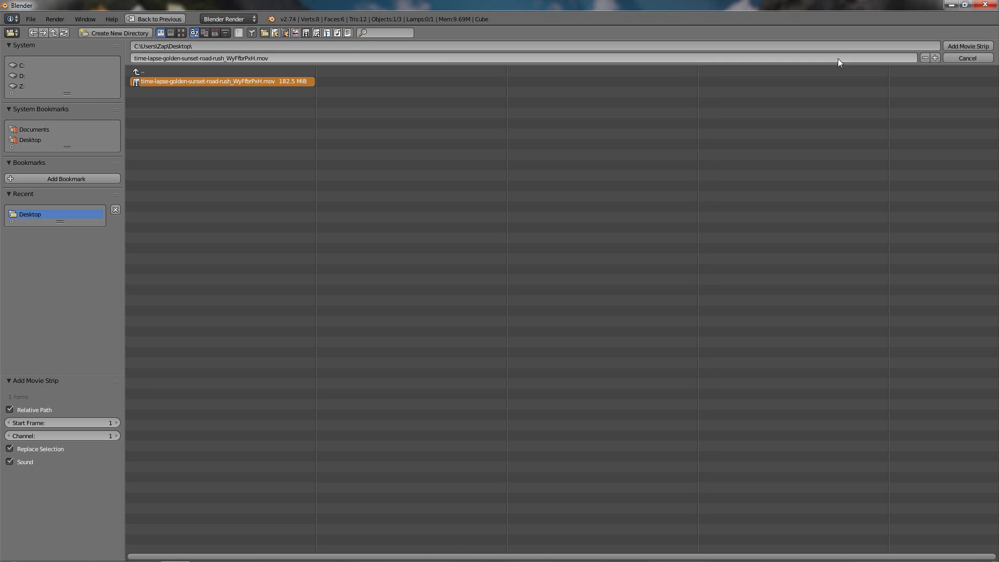
left_click(973, 46)
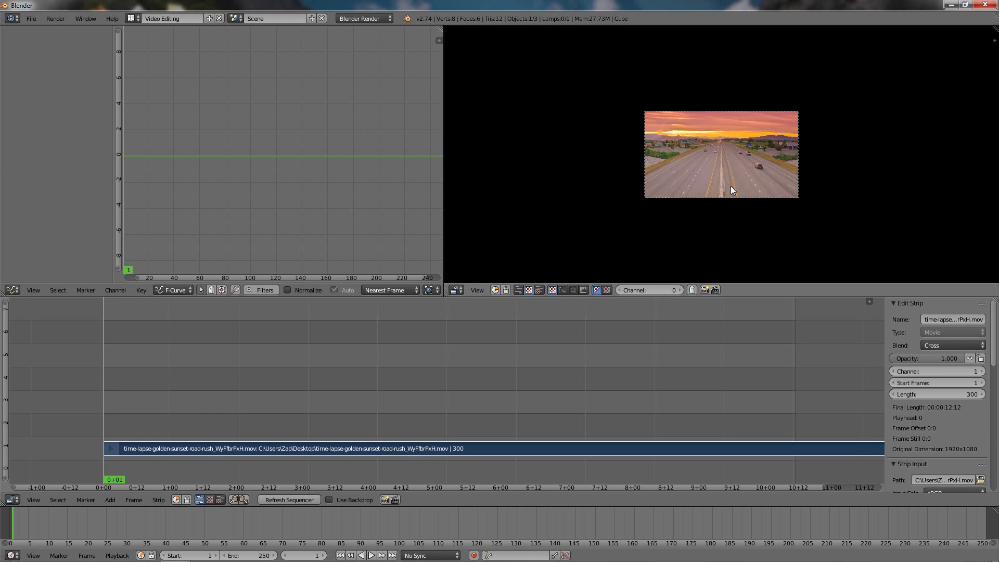
- Change the scene's End frame from 250 to 300 to match the 300-frame clip
scroll(731, 186, "up", 4)
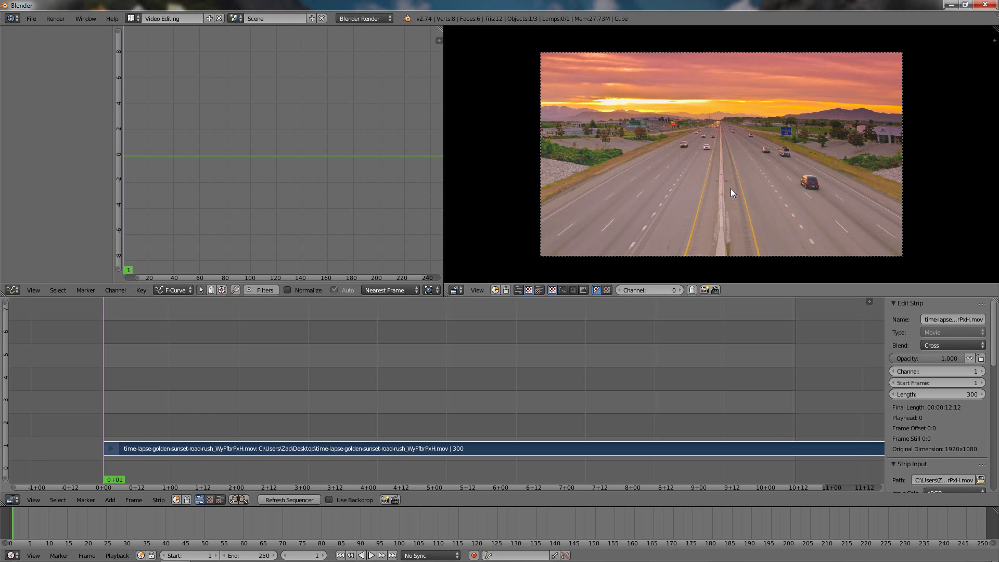
scroll(730, 190, "up", 2)
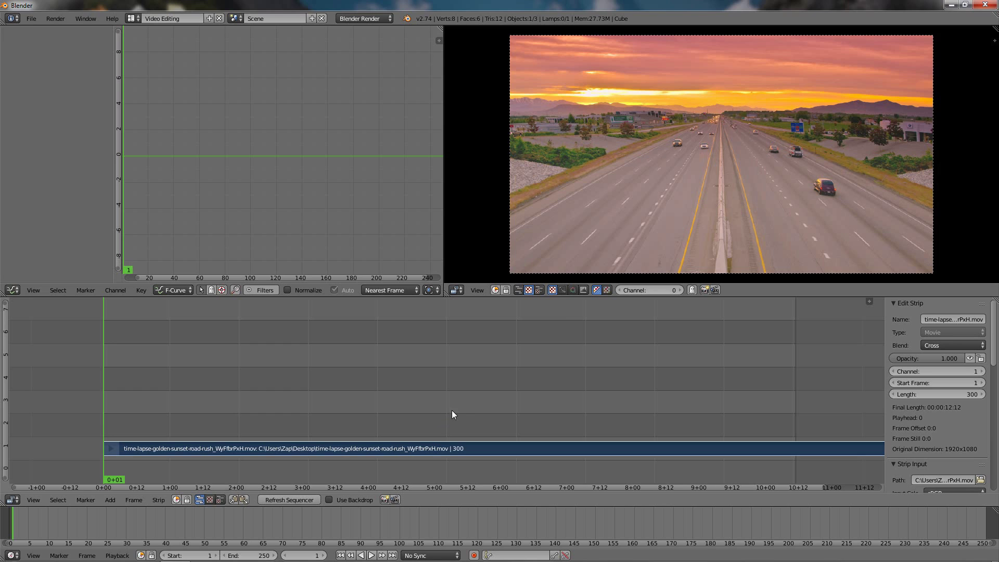
scroll(460, 402, "down", 3)
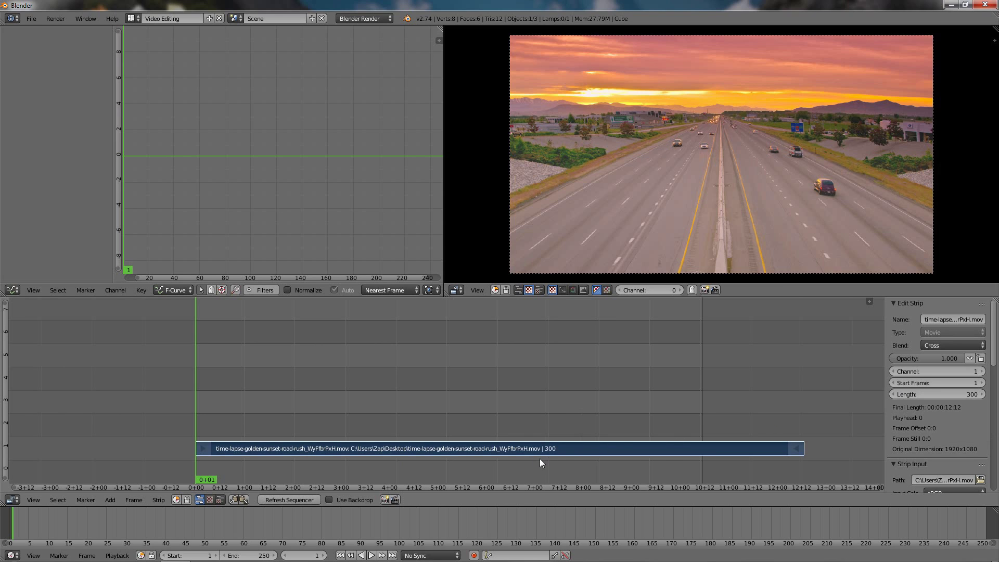
left_click(912, 394)
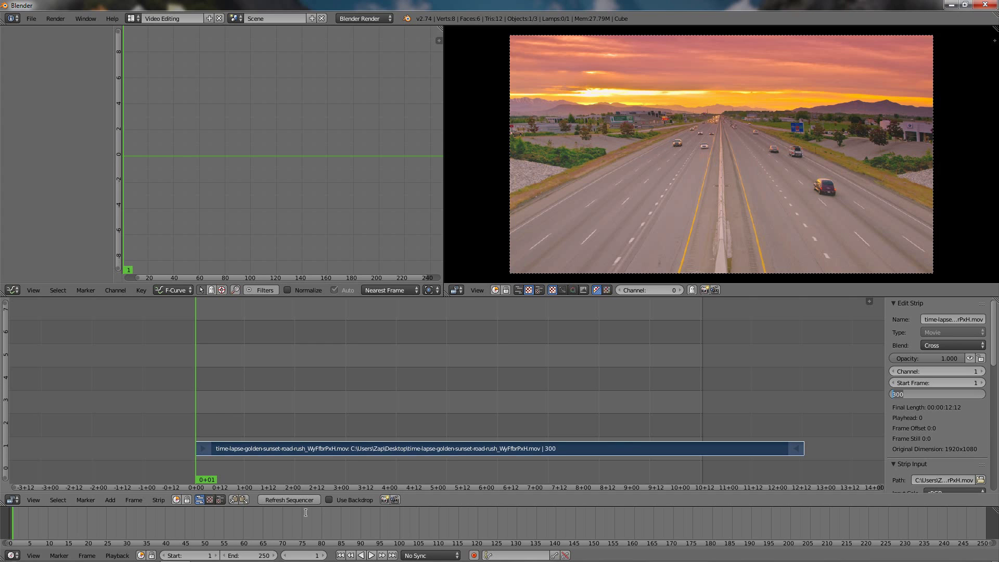
left_click(252, 555)
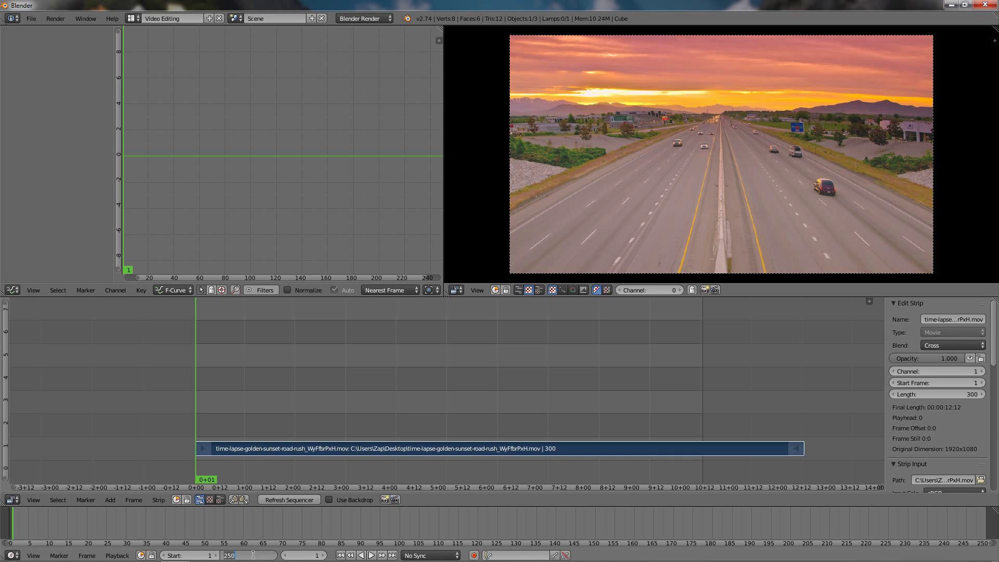
left_click_drag(223, 556, 233, 555)
type("300")
key("Return")
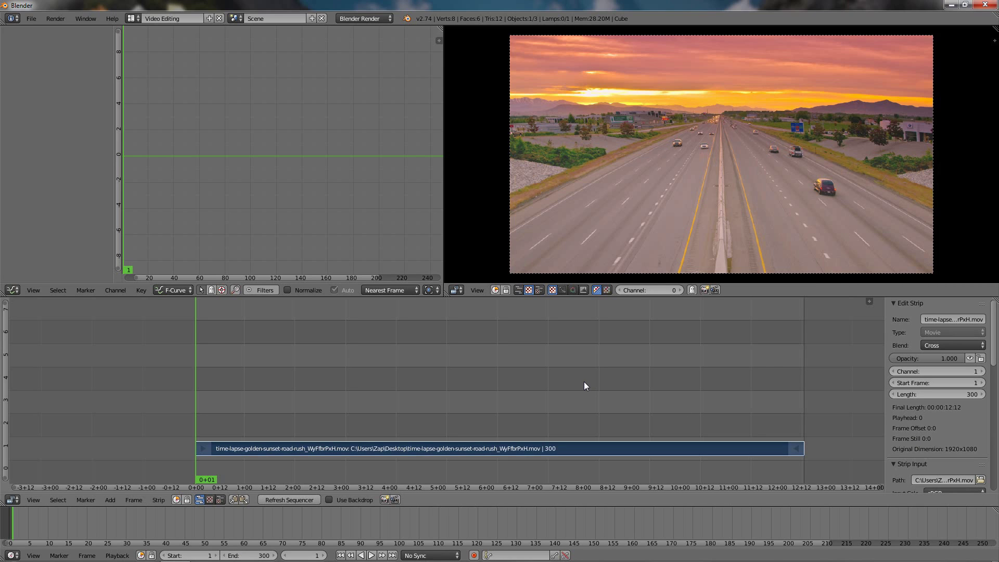
left_click(370, 555)
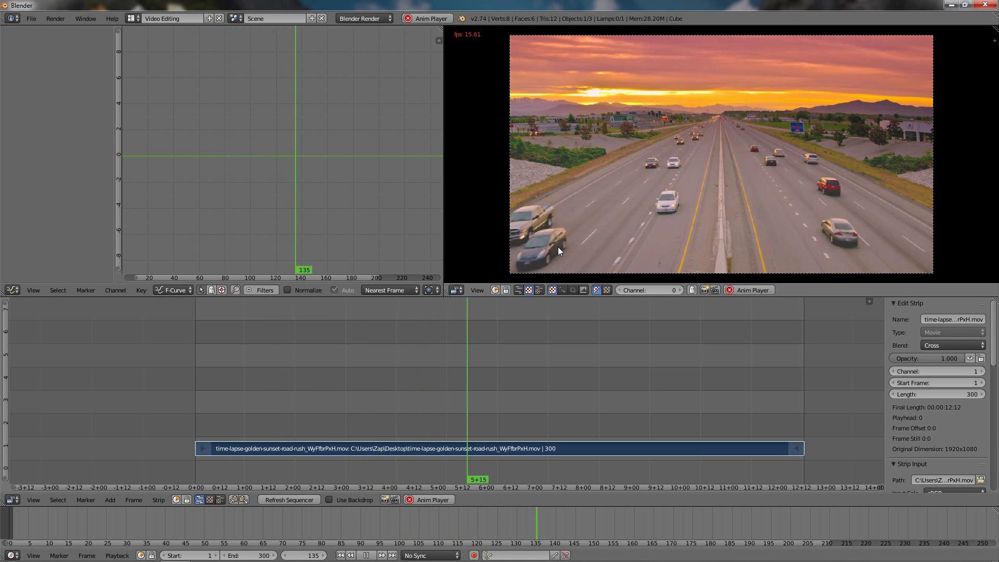
left_click(366, 555)
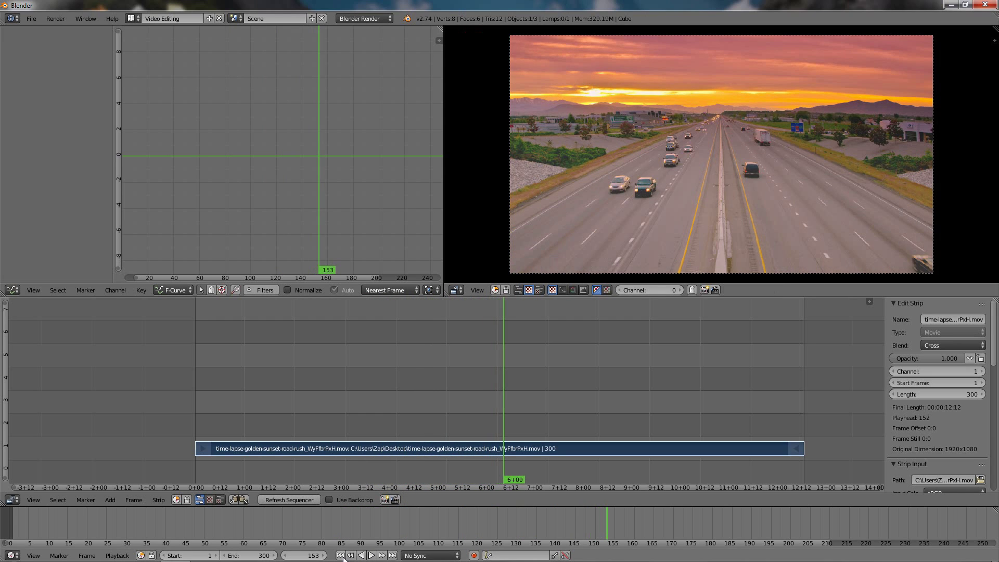
key("shift+Left")
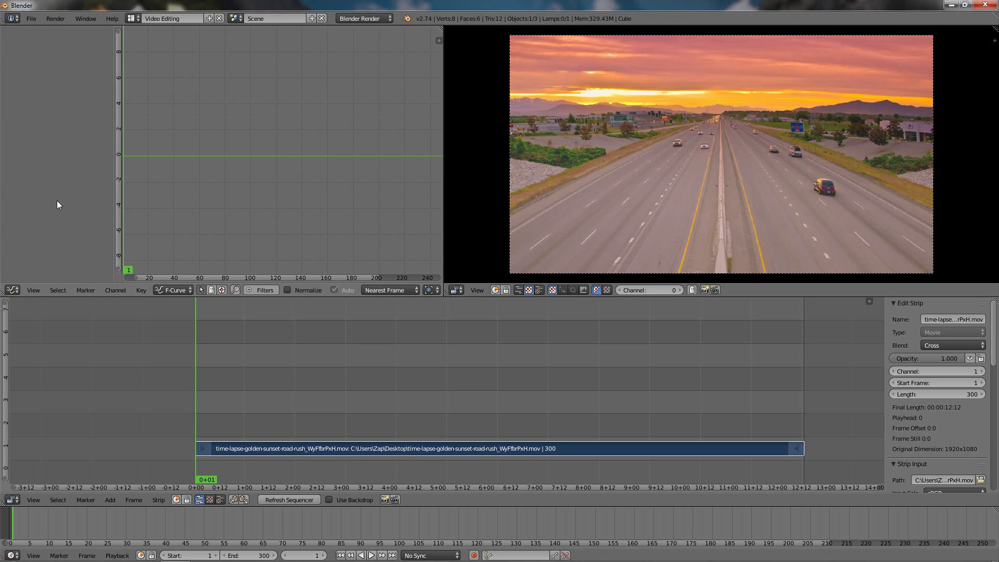
- Turn the Graph Editor into a UV/Image Editor in Mask mode with a new mask named 'test'
left_click(16, 290)
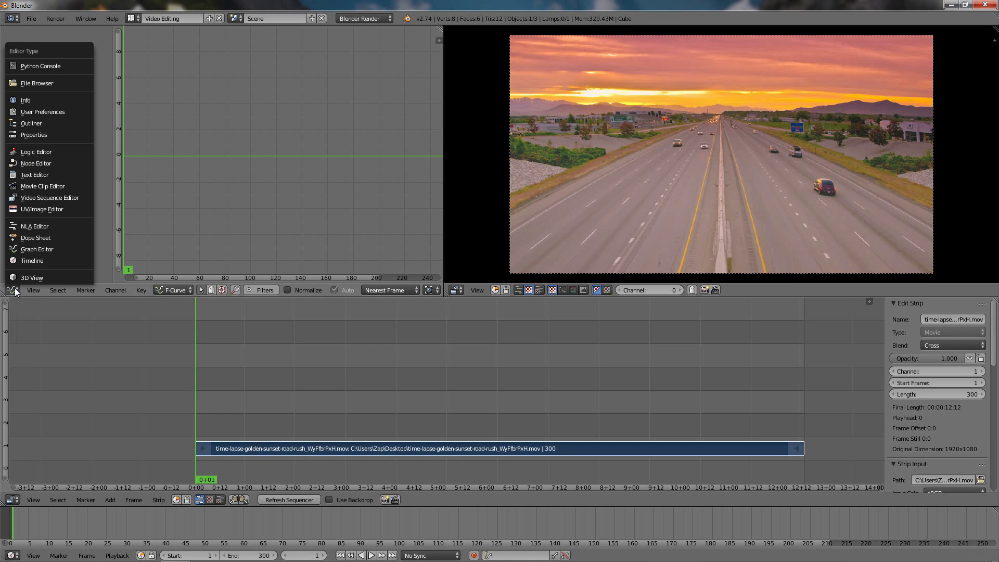
left_click(26, 211)
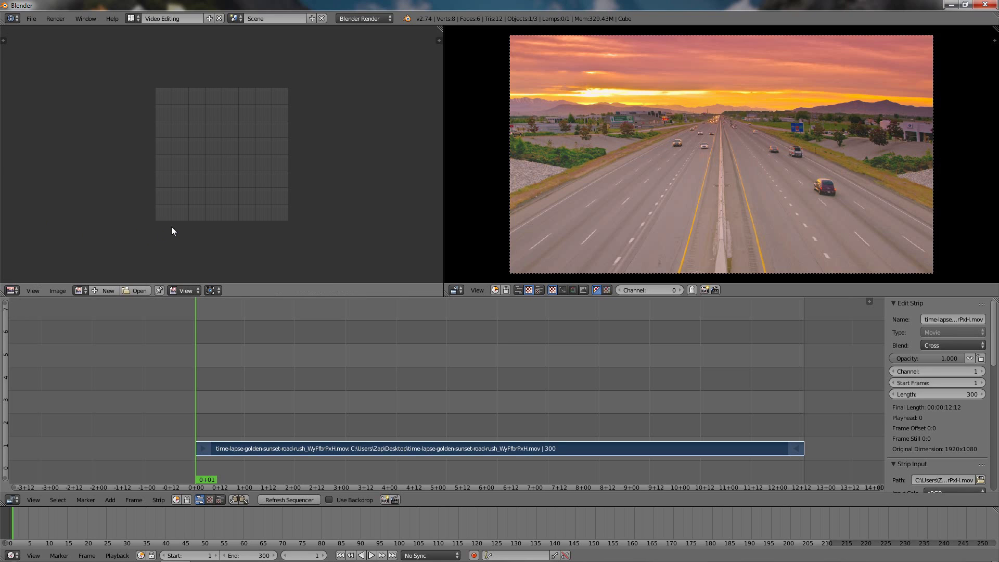
left_click(184, 290)
left_click(183, 254)
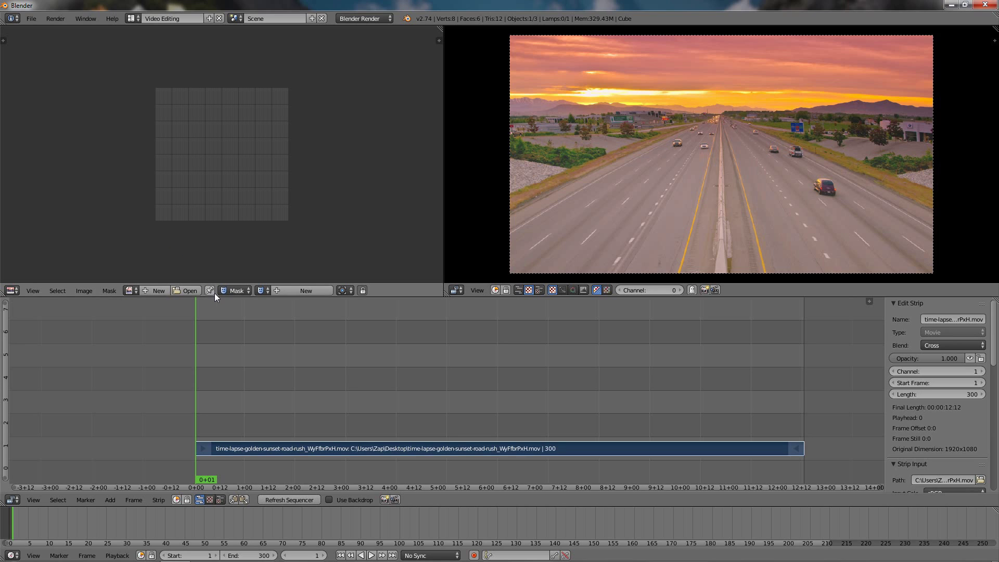
left_click(276, 291)
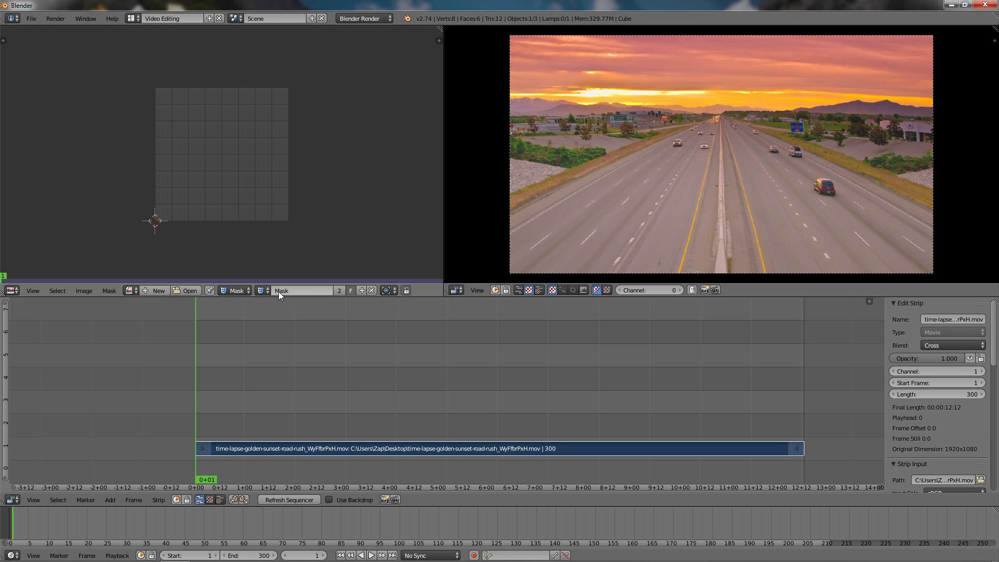
left_click(285, 291)
type("test")
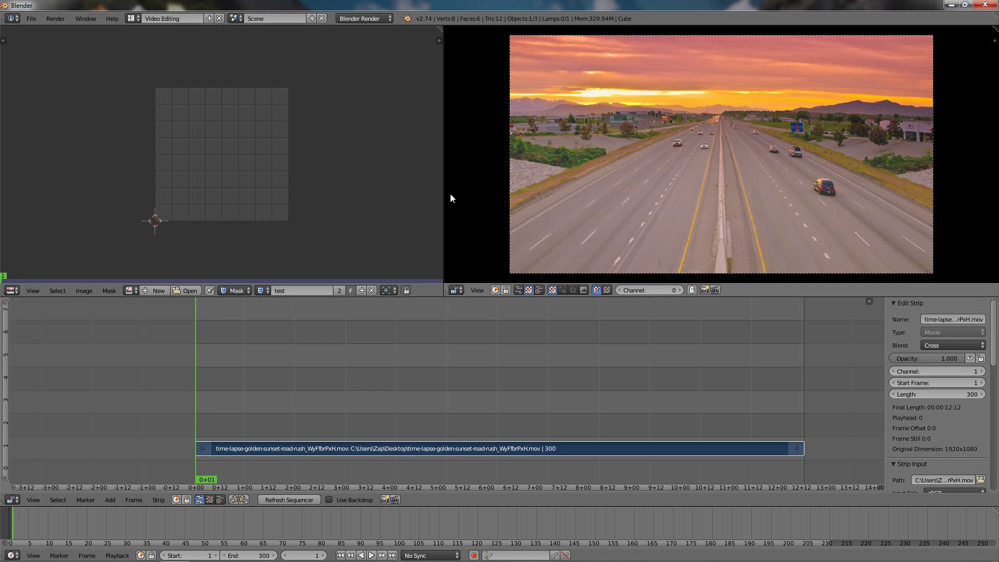
- Load the highway time-lapse .mov from the Desktop into the mask editor
left_click(187, 290)
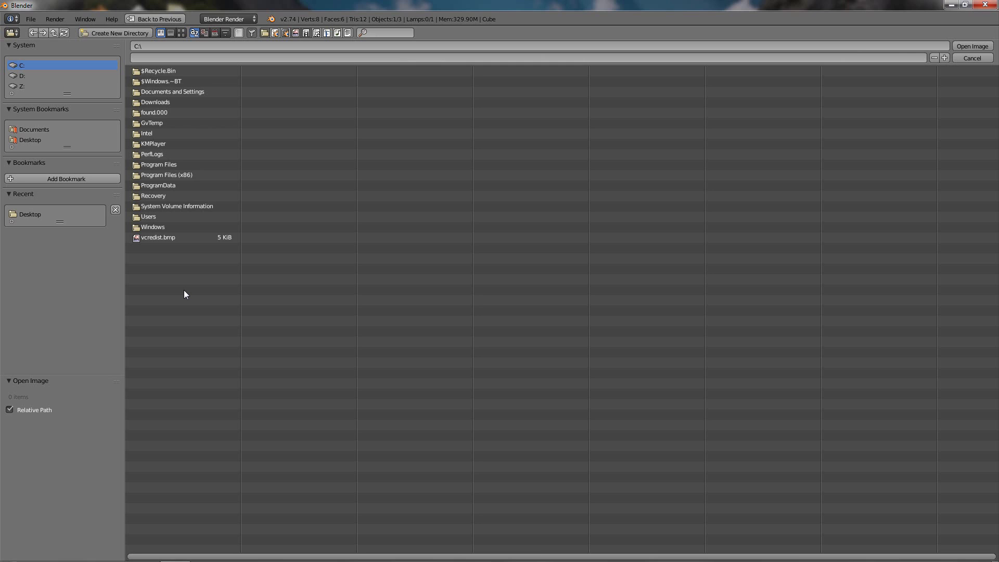
left_click(32, 140)
left_click(197, 81)
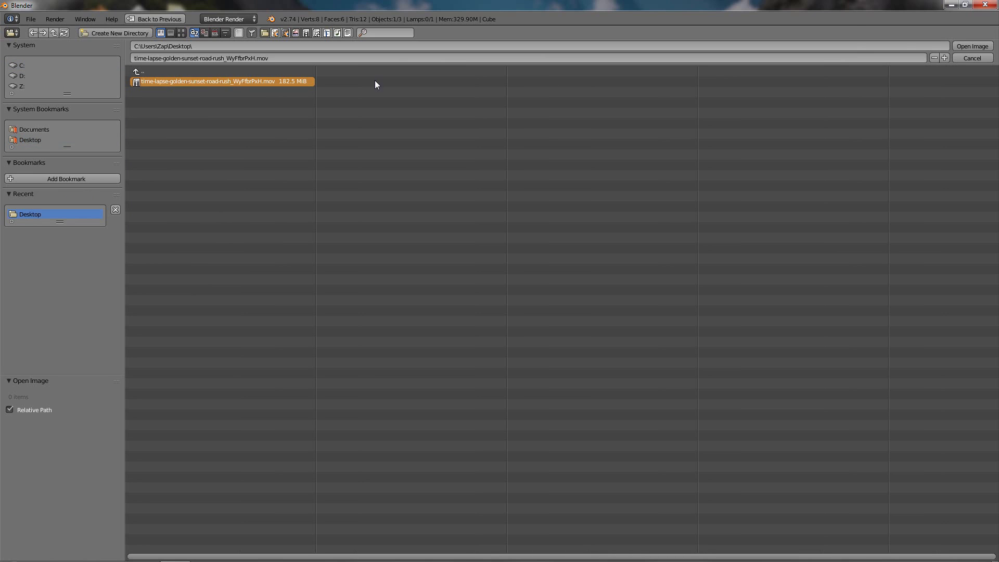
left_click(968, 46)
scroll(335, 186, "down", 4)
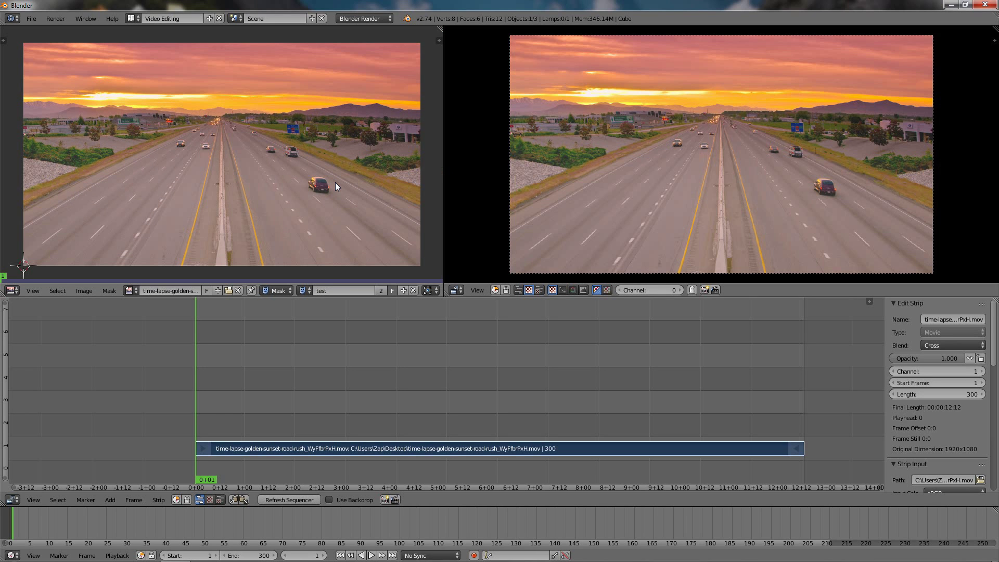
- Enable Auto Refresh in the image editor's Properties panel, then hide the panel
left_click(33, 290)
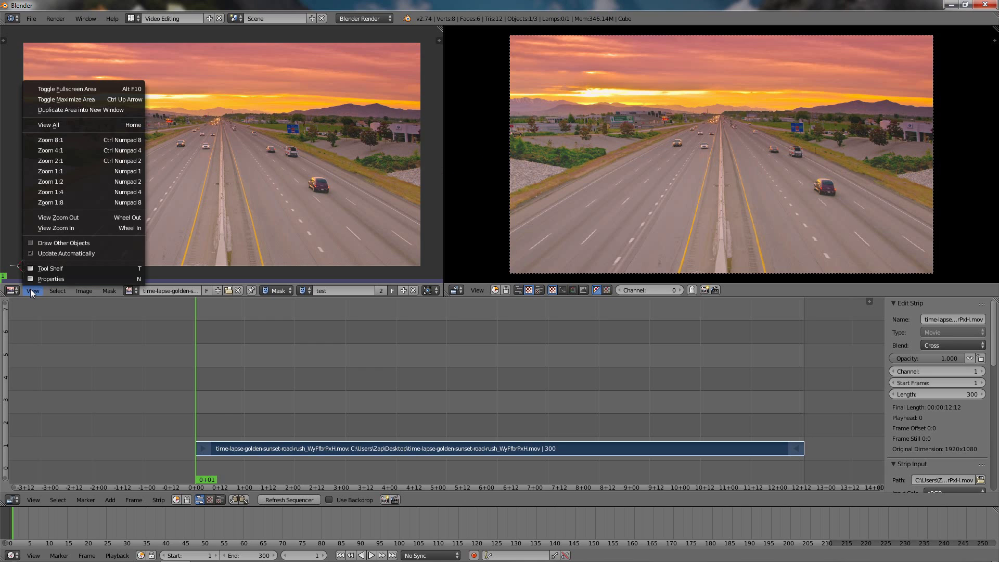
left_click(57, 279)
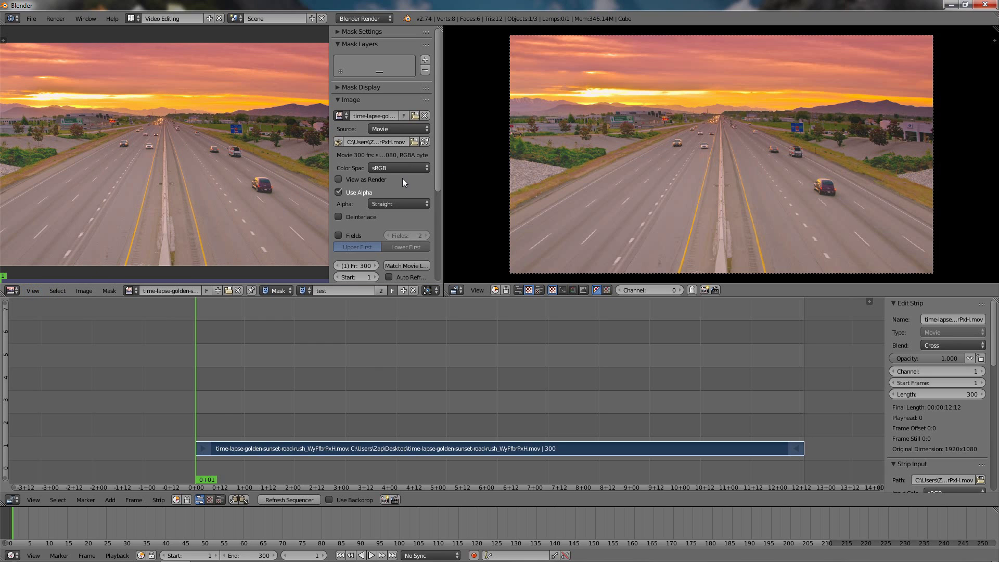
scroll(402, 179, "down", 5)
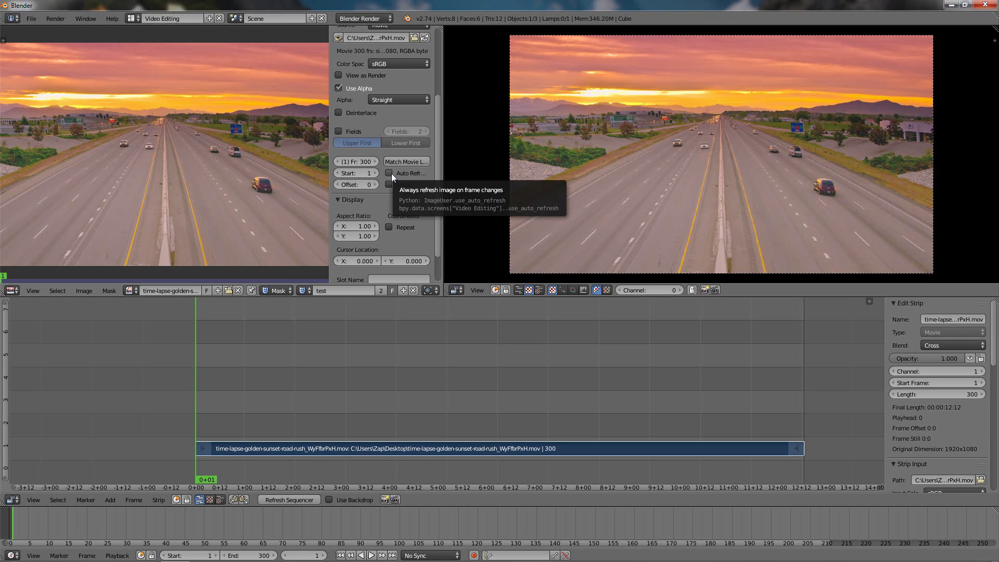
left_click(391, 173)
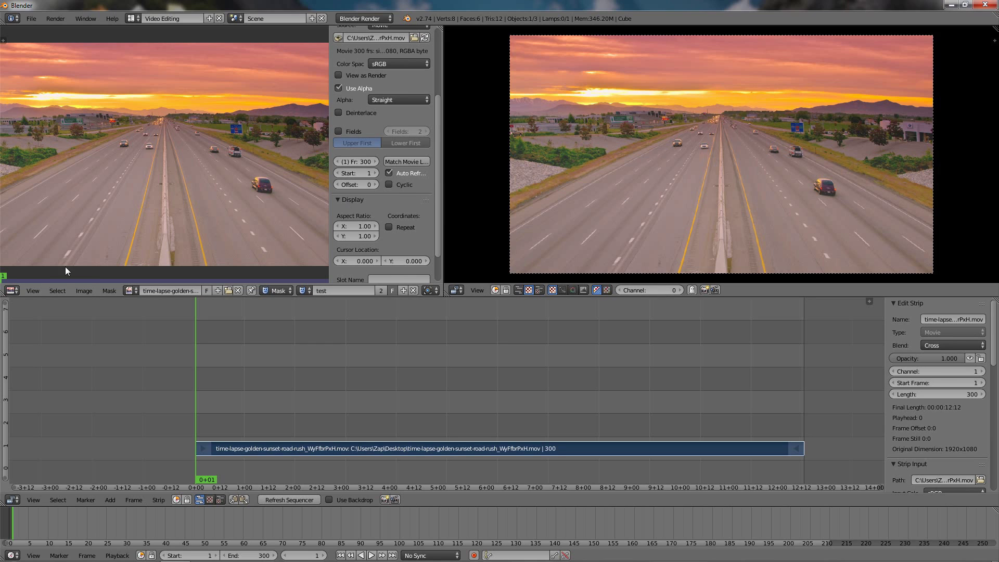
left_click(33, 290)
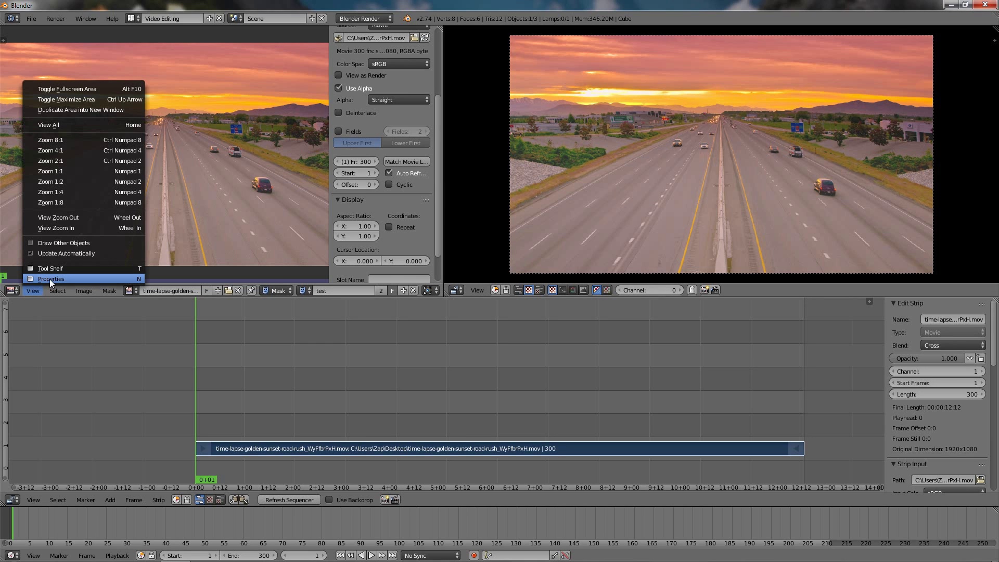
left_click(54, 279)
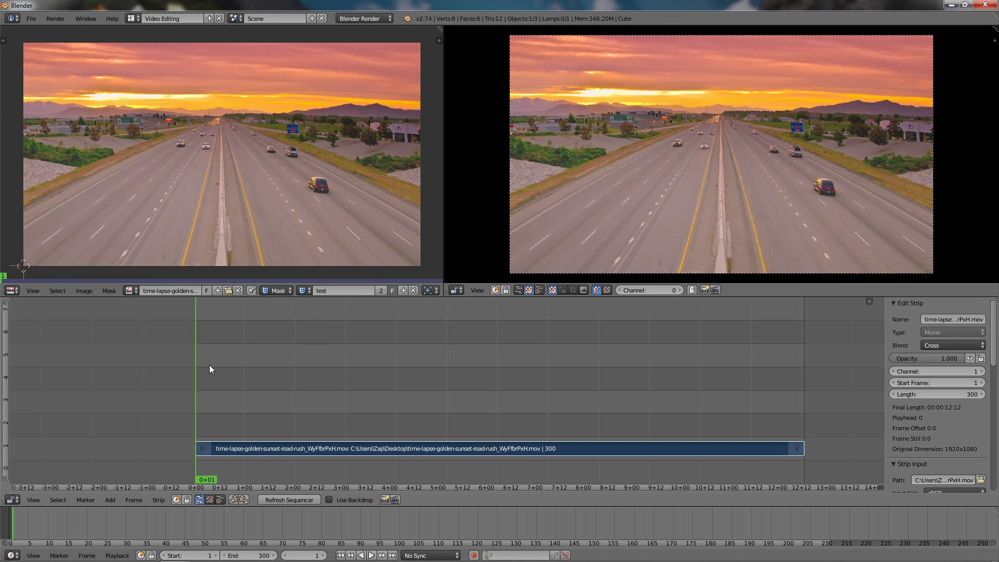
- Scrub through the clip to check the motion, then return to frame 1
left_click_drag(210, 364, 259, 370)
left_click(307, 555)
type("1")
key("Return")
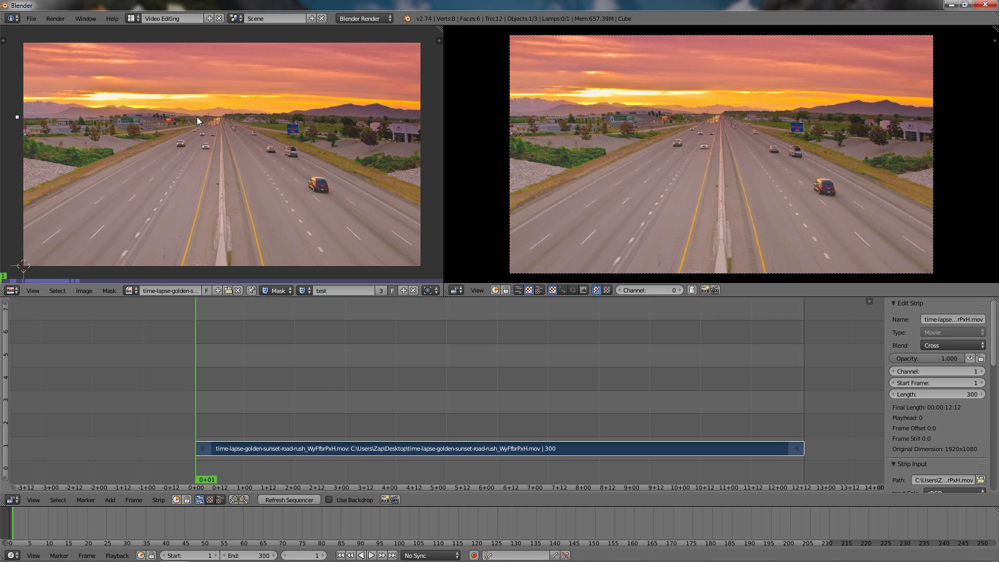
- Add mask points down the centre line and left edge, adjusting corners to outline the left half
left_click(220, 117, "ctrl")
left_click(221, 270, "ctrl")
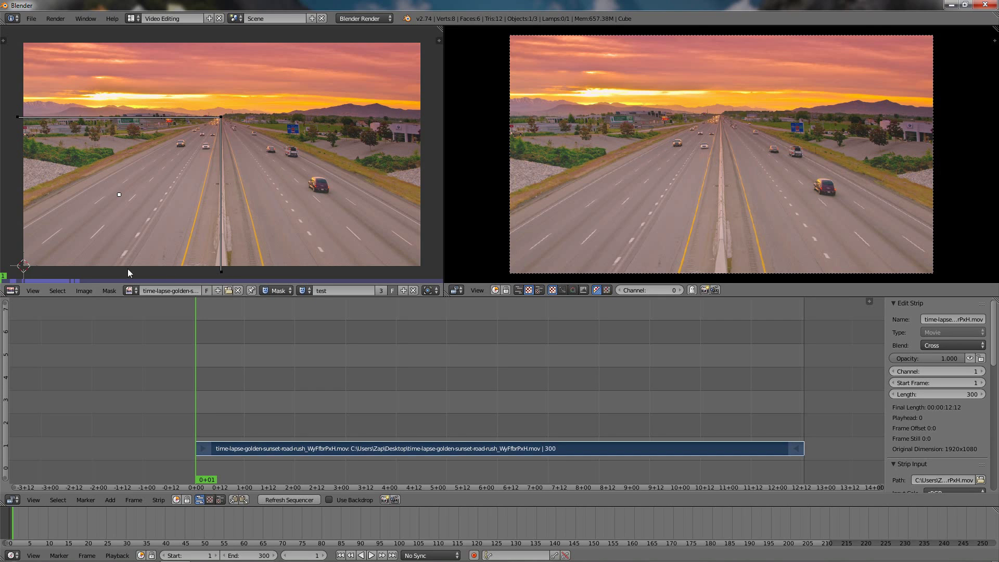
left_click(4, 267, "ctrl")
left_click(14, 138, "ctrl")
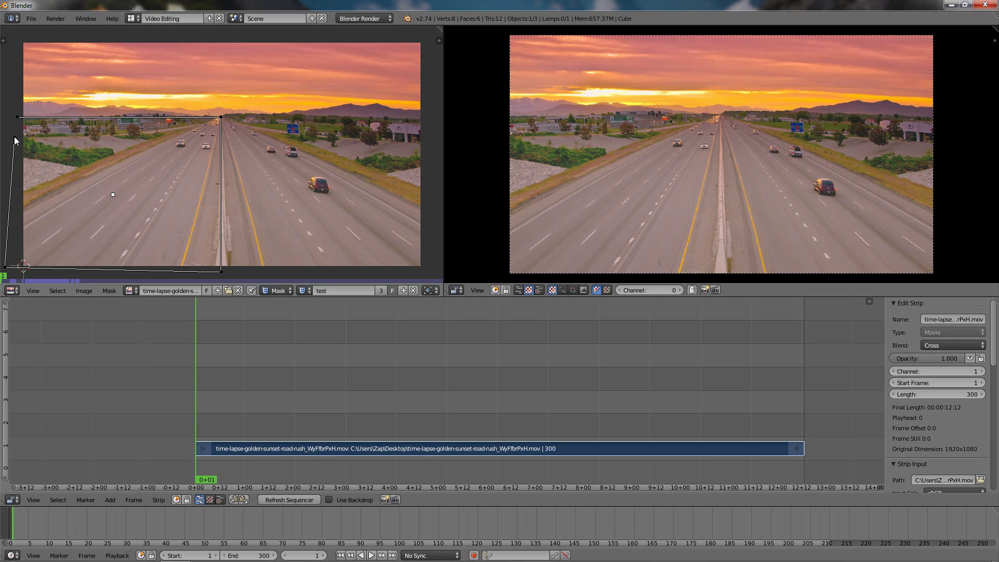
left_click_drag(15, 137, 17, 120)
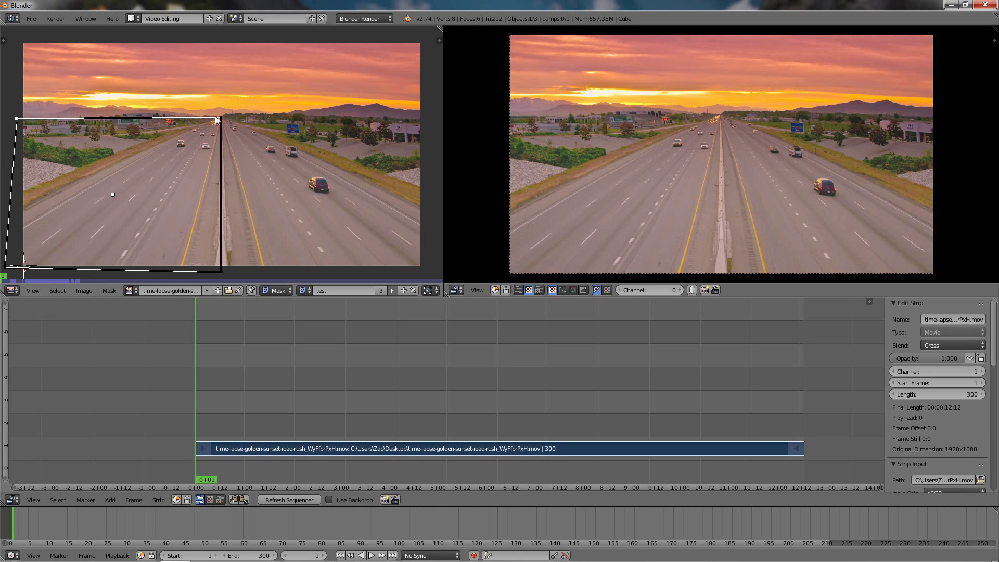
left_click_drag(222, 117, 223, 116)
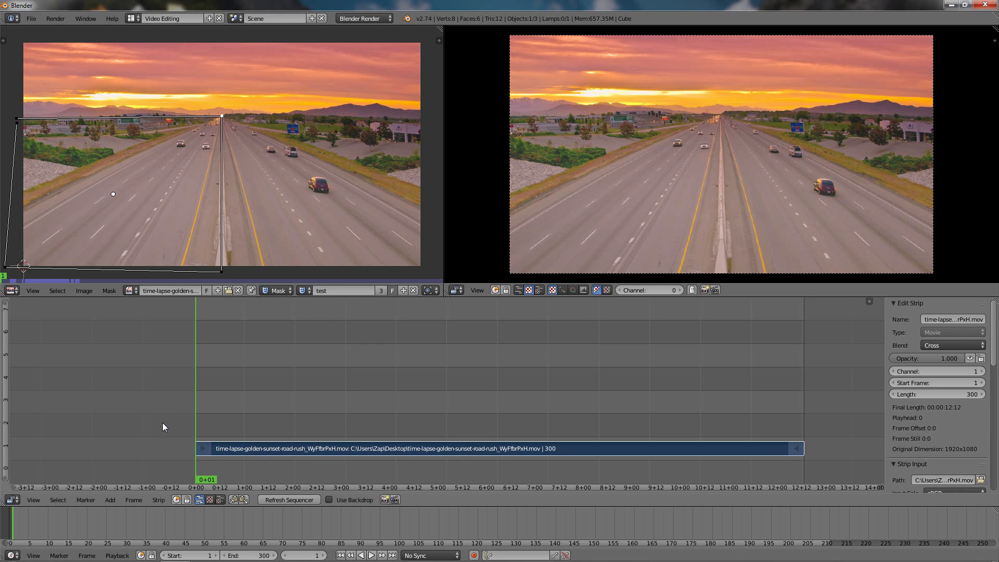
- Add an Adjustment Layer strip in channel 2 and set its length to 300 frames
left_click(110, 500)
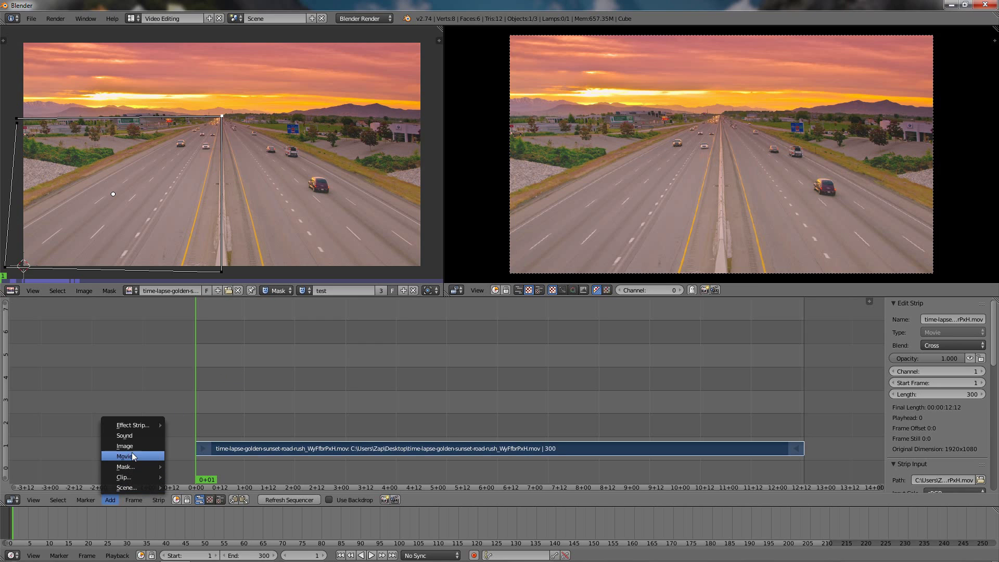
mouse_move(144, 427)
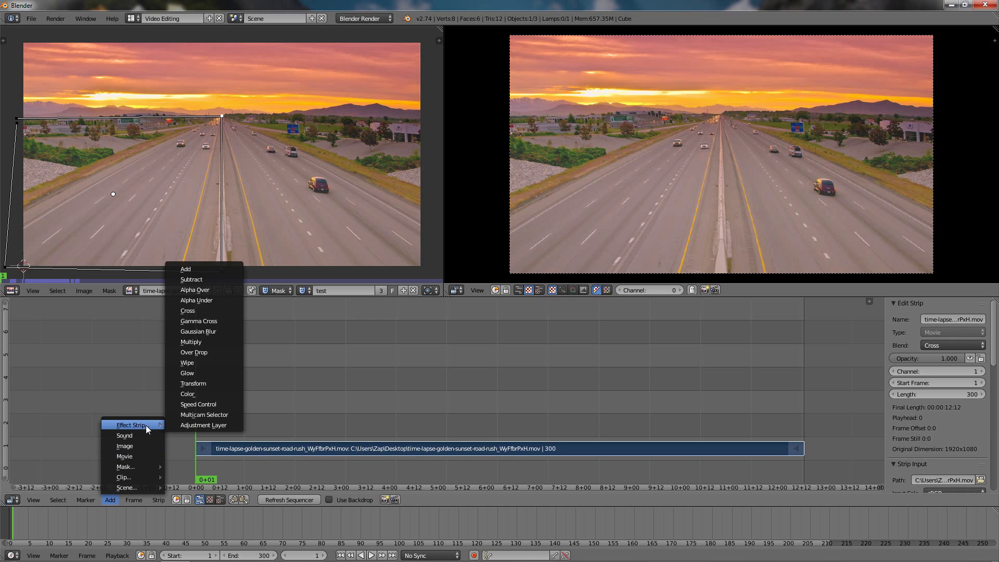
left_click(207, 427)
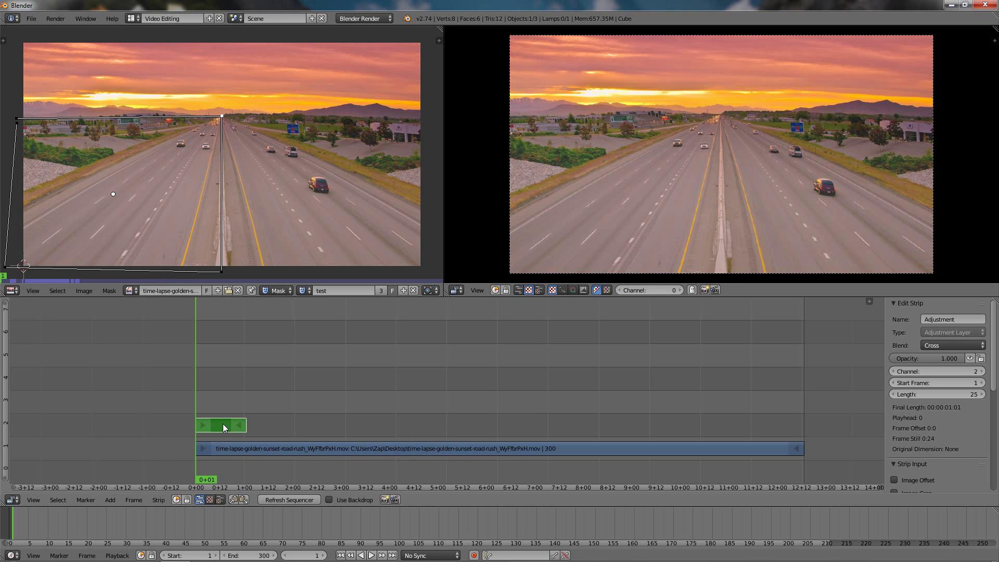
left_click(941, 395)
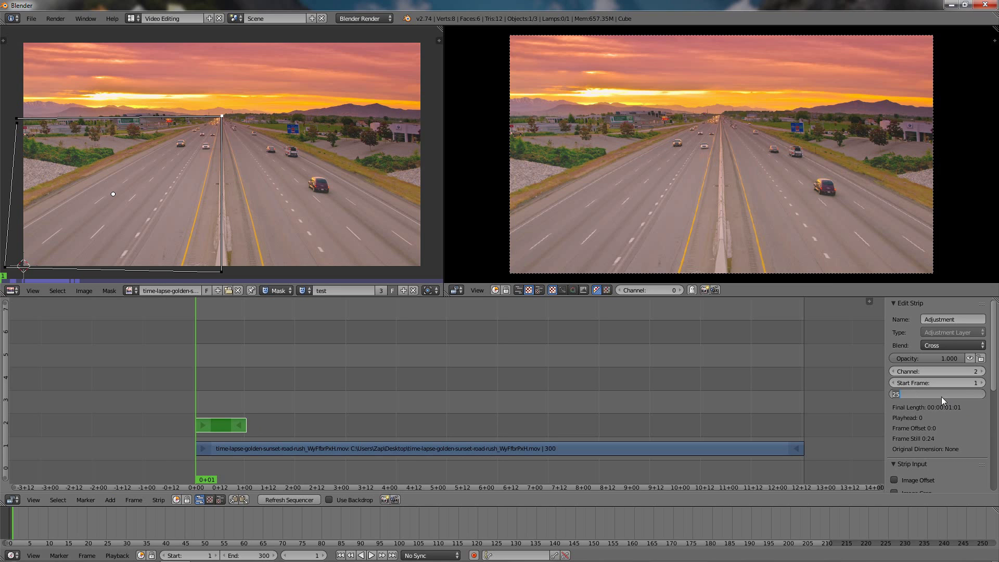
type("300")
key("Return")
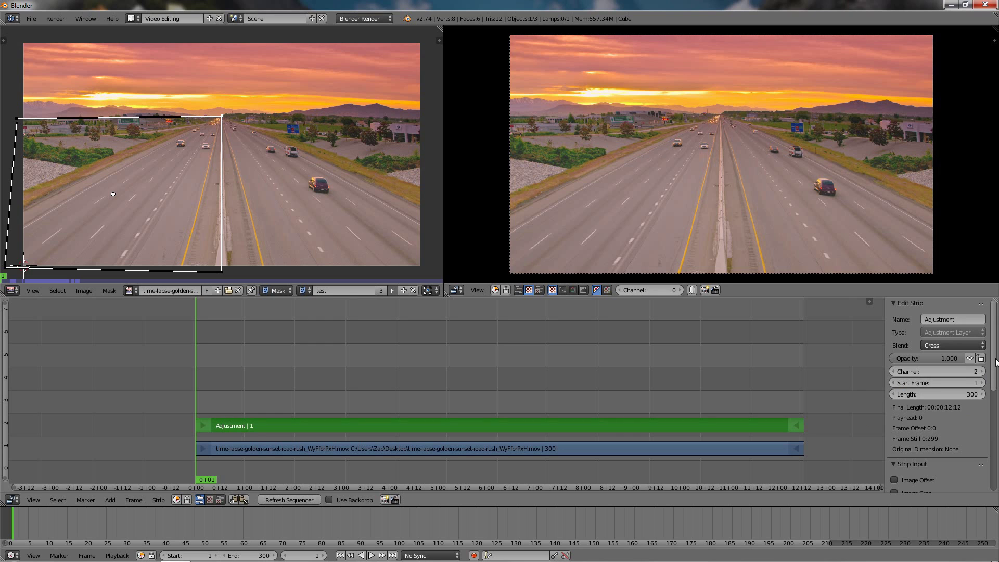
left_click_drag(994, 364, 993, 466)
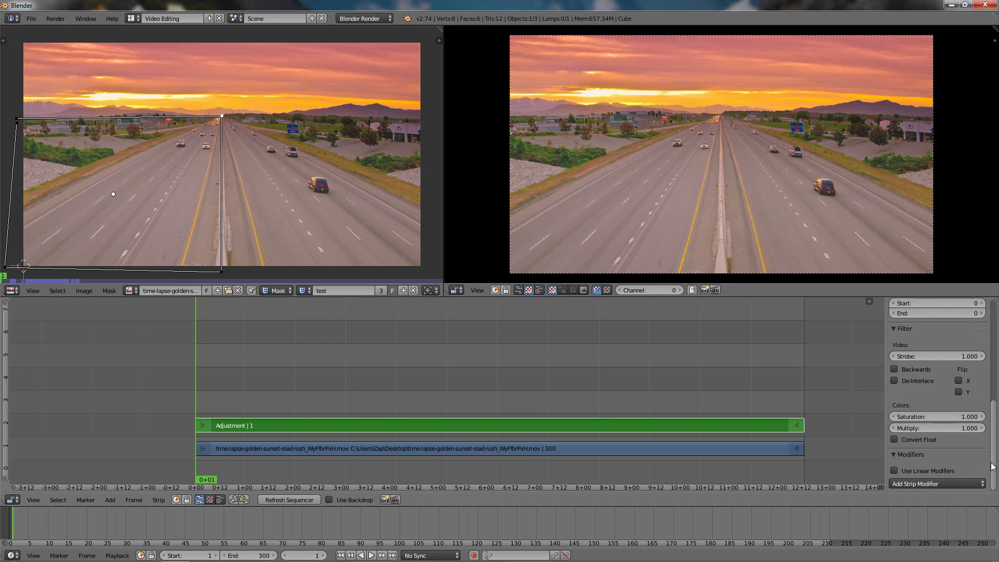
- Give the adjustment layer a Mask strip modifier with Mask input set to 'test'
left_click(940, 485)
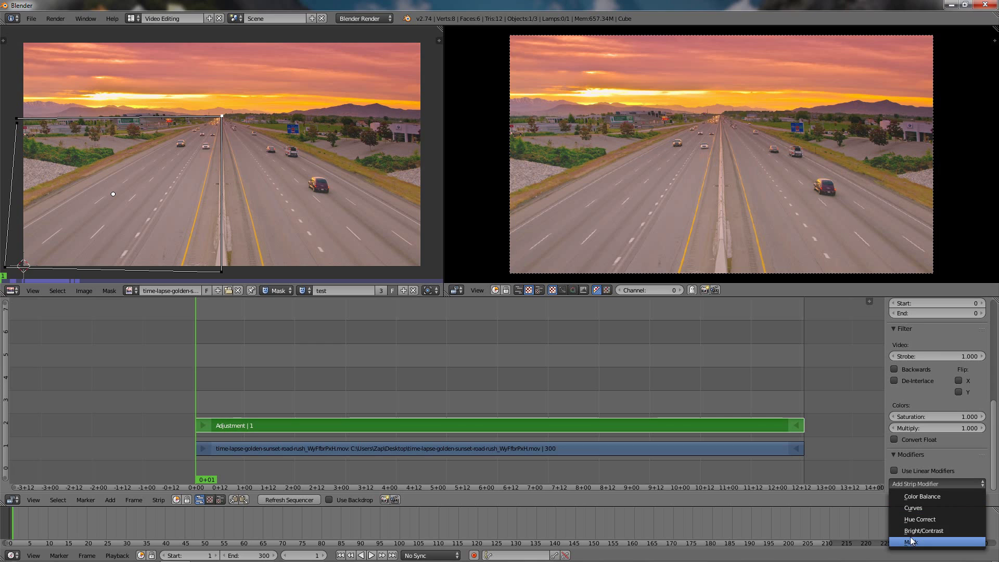
left_click(911, 542)
scroll(991, 421, "down", 3)
left_click(950, 467)
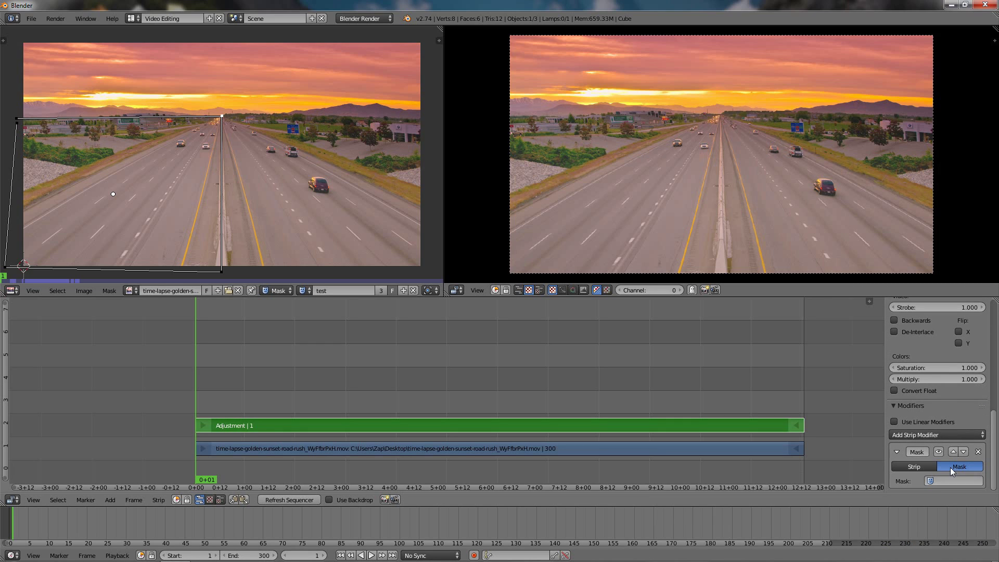
left_click(937, 482)
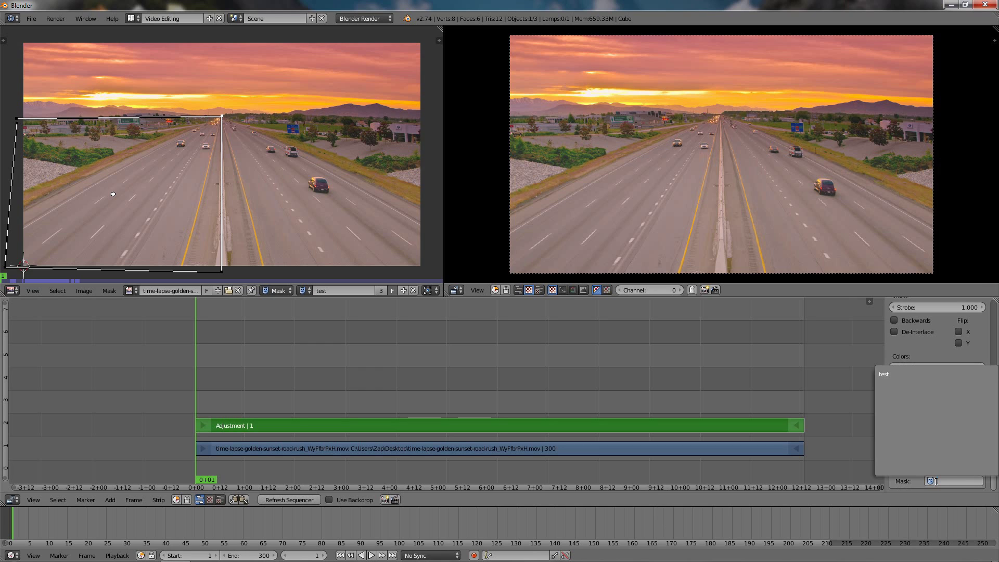
left_click(890, 375)
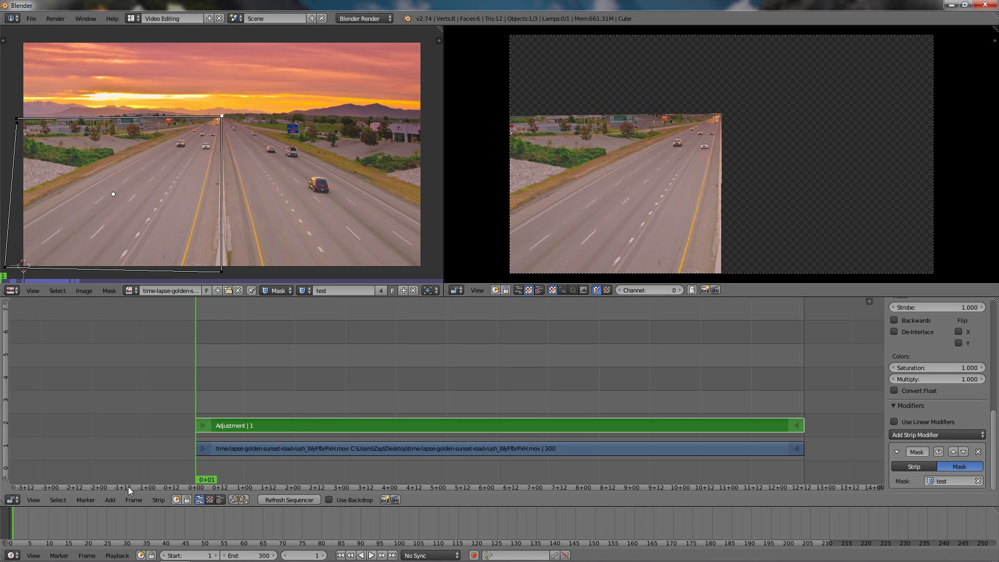
- Add the highway time-lapse .mov again as a 300-frame movie strip in channel 3
left_click(109, 500)
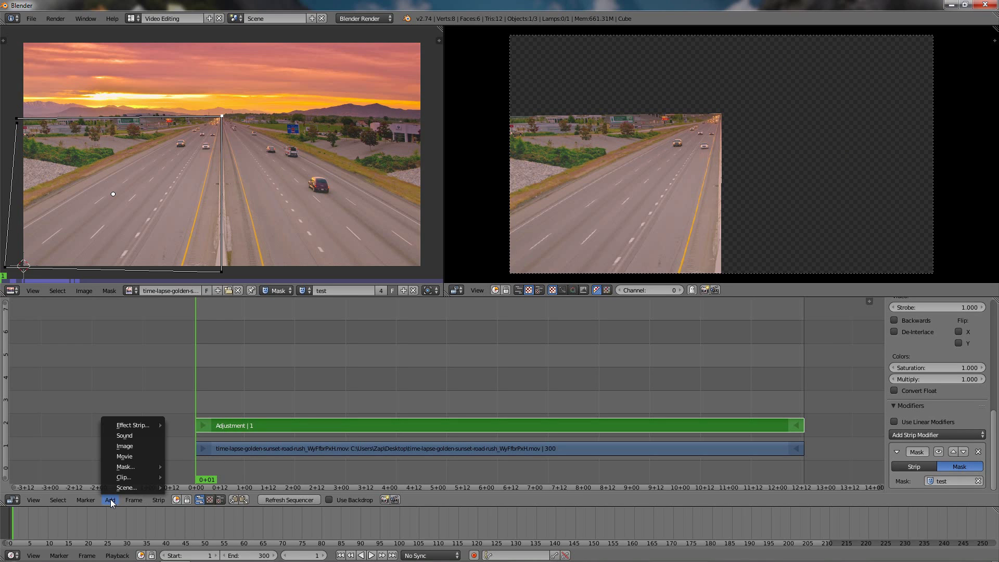
left_click(127, 457)
left_click(185, 83)
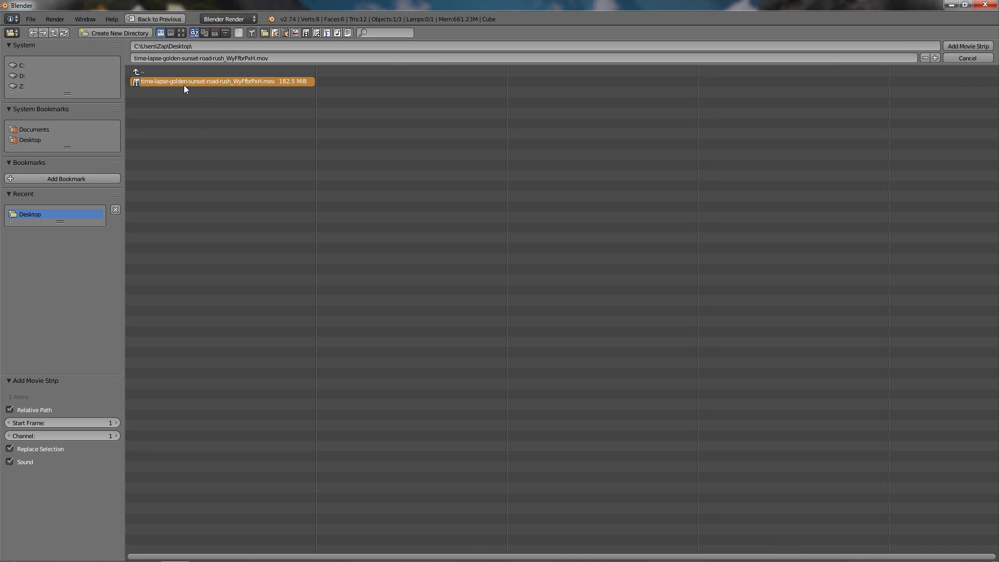
left_click(981, 48)
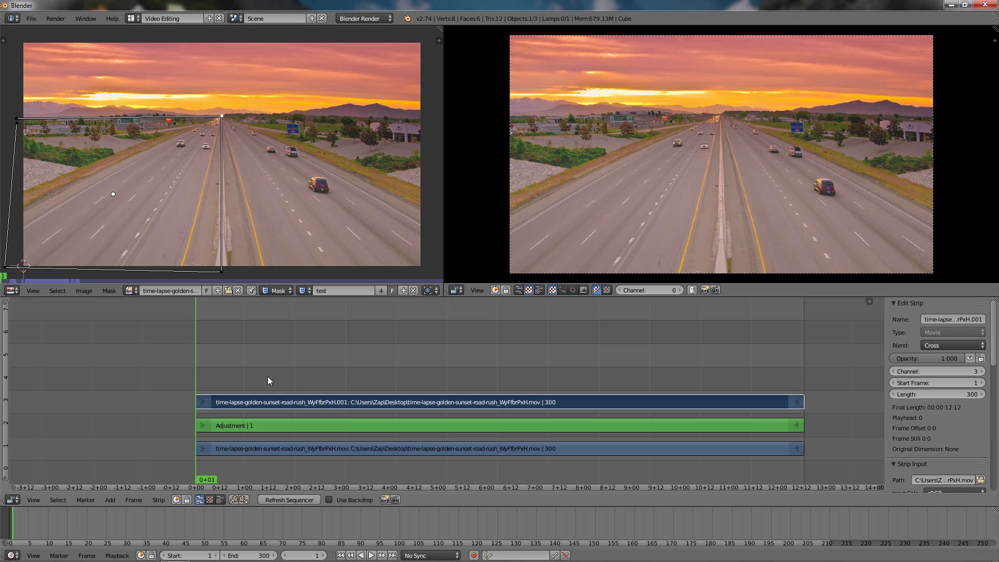
- Cut the channel-3 strip at frame 2, erase the 299-frame remainder, and select the one-frame piece
key("Right")
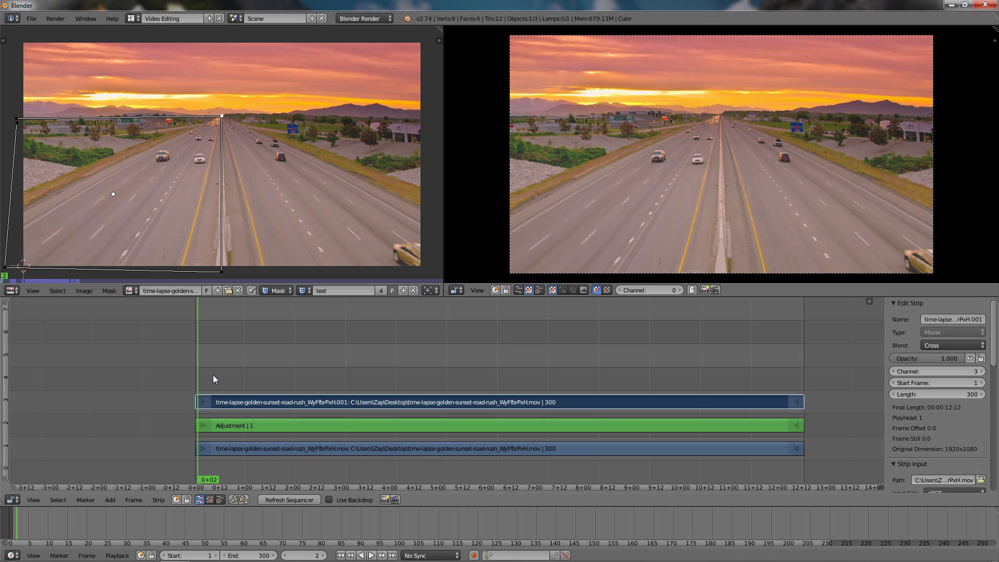
key("k")
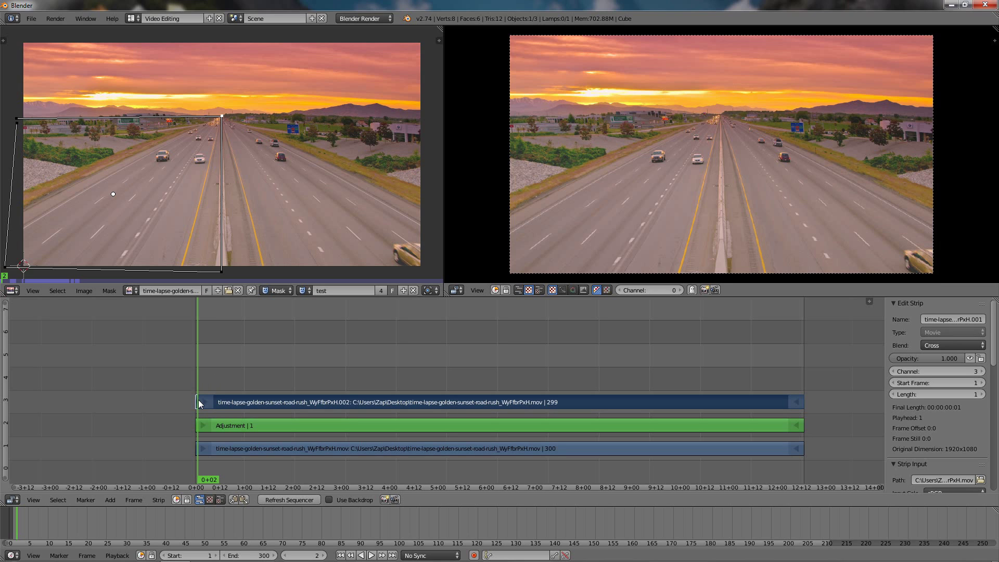
left_click(158, 500)
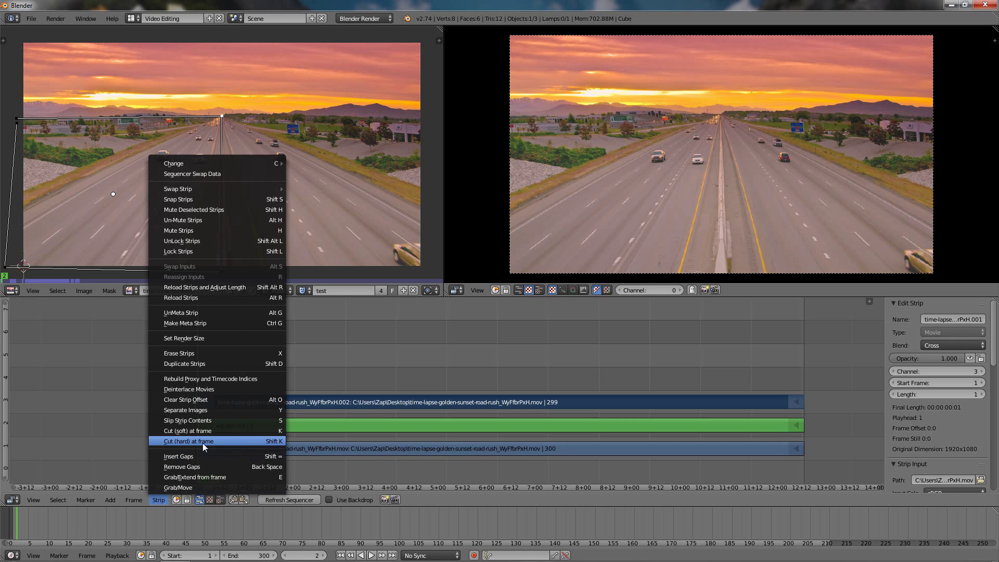
left_click(268, 442)
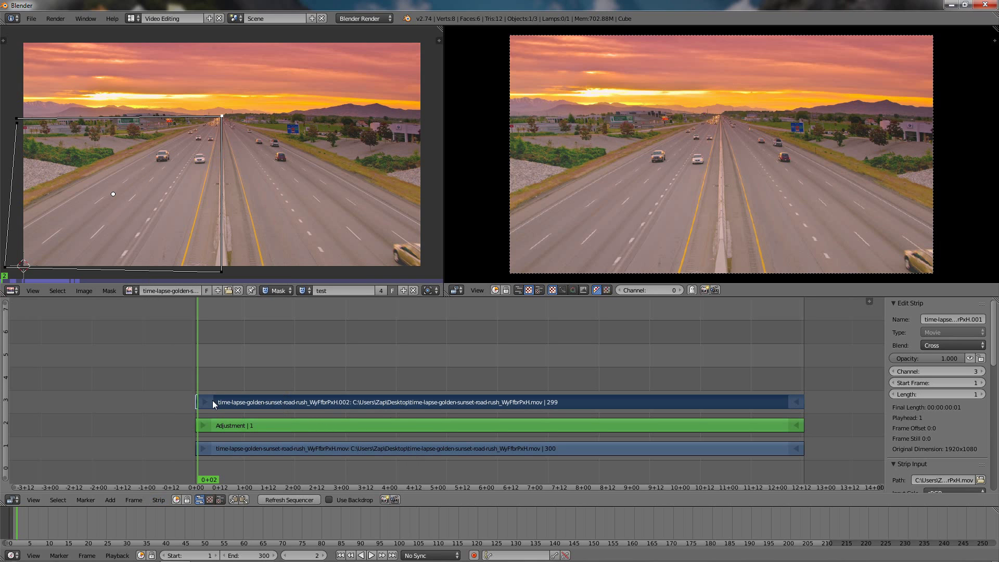
left_click(252, 404)
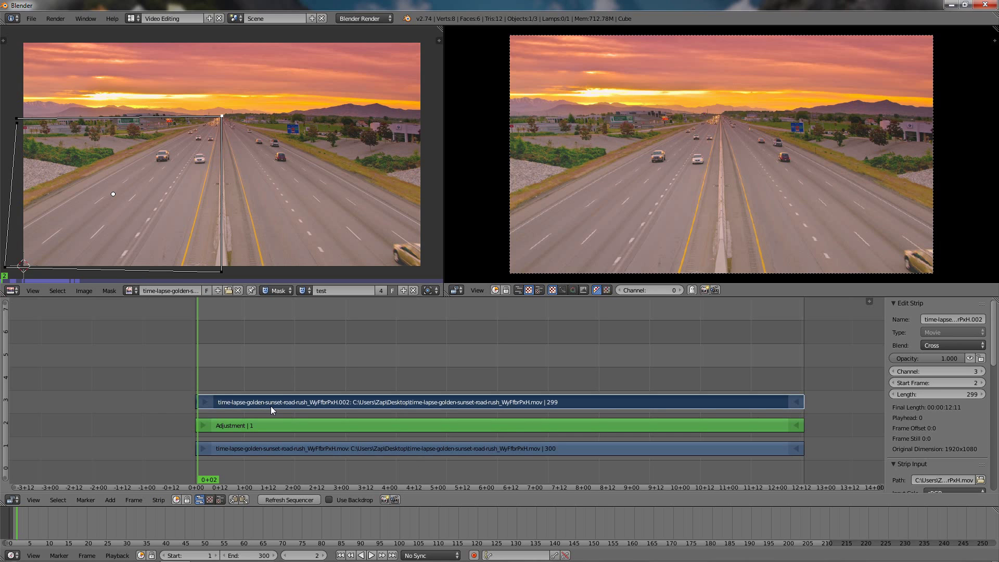
key("x")
left_click(271, 407)
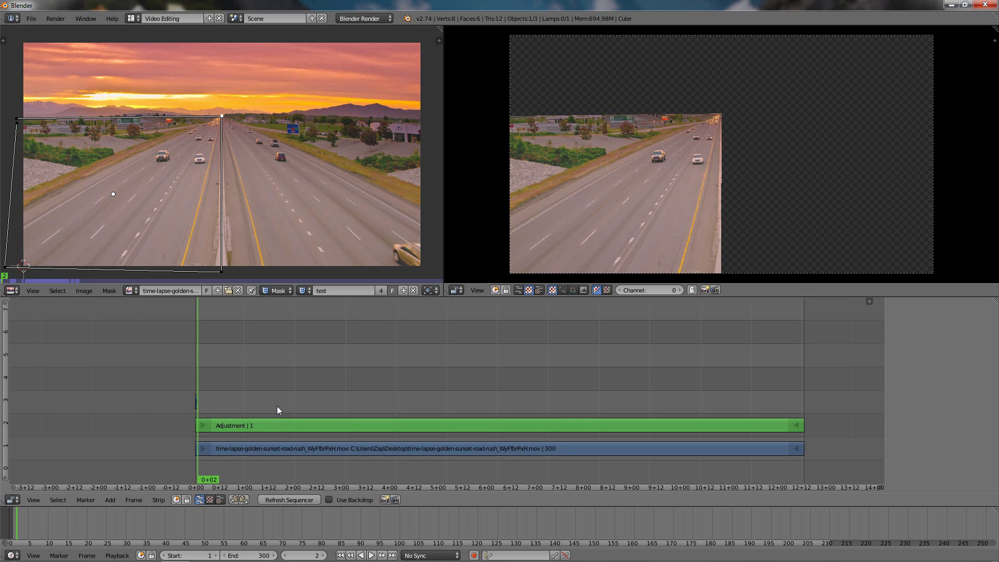
right_click(196, 404)
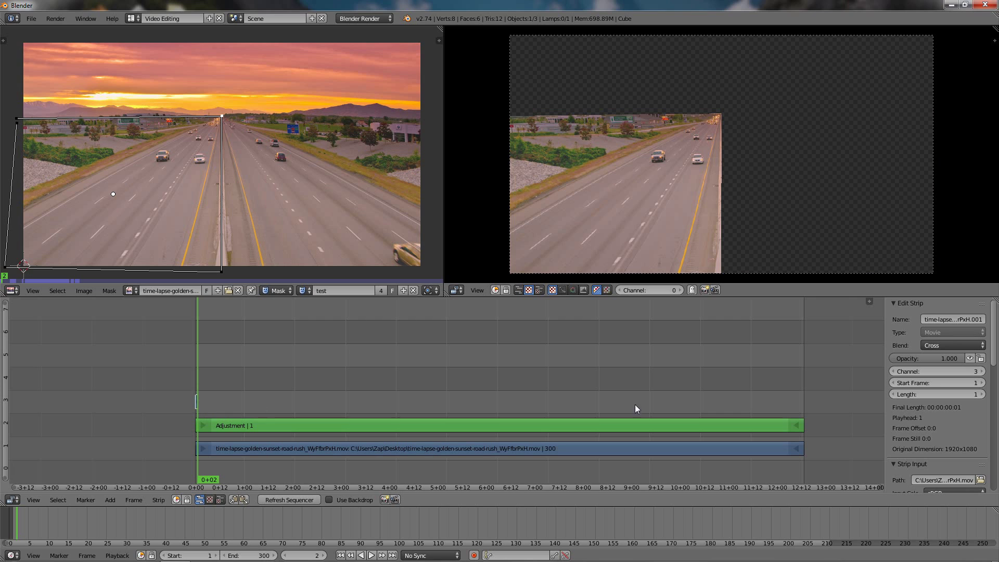
- Stretch the one-frame strip to 300 frames and set its blend mode to Alpha Under
left_click(918, 396)
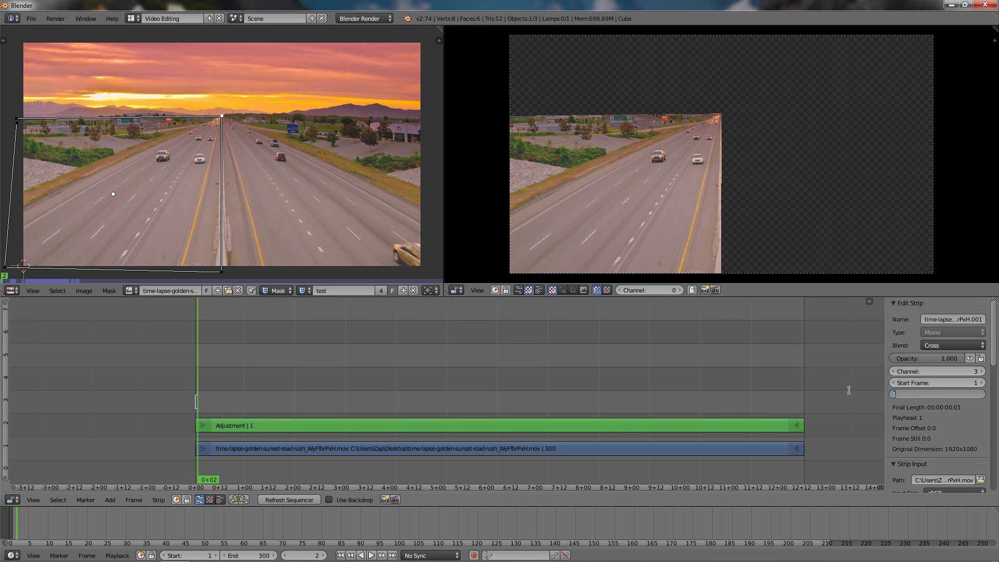
key("Return")
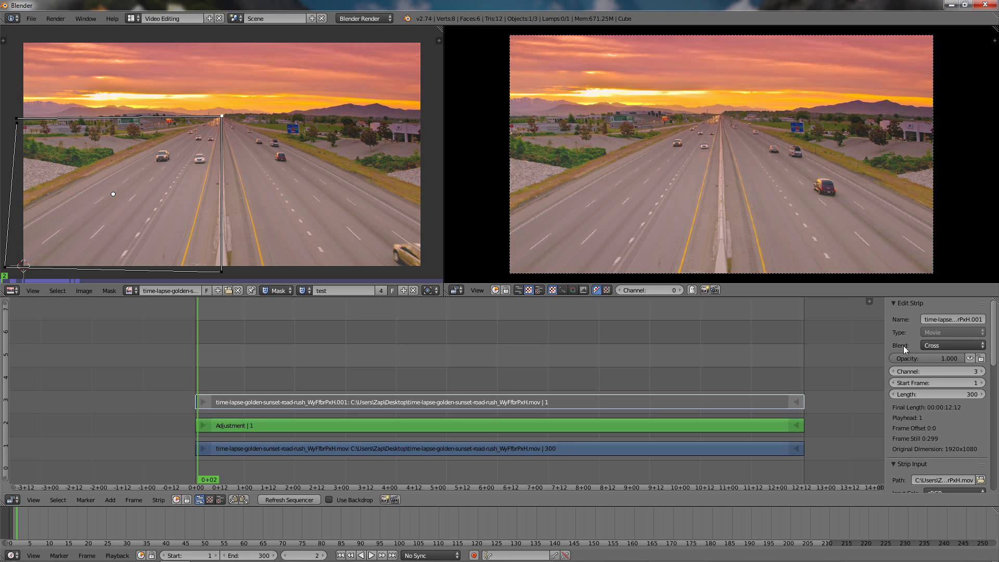
left_click(926, 346)
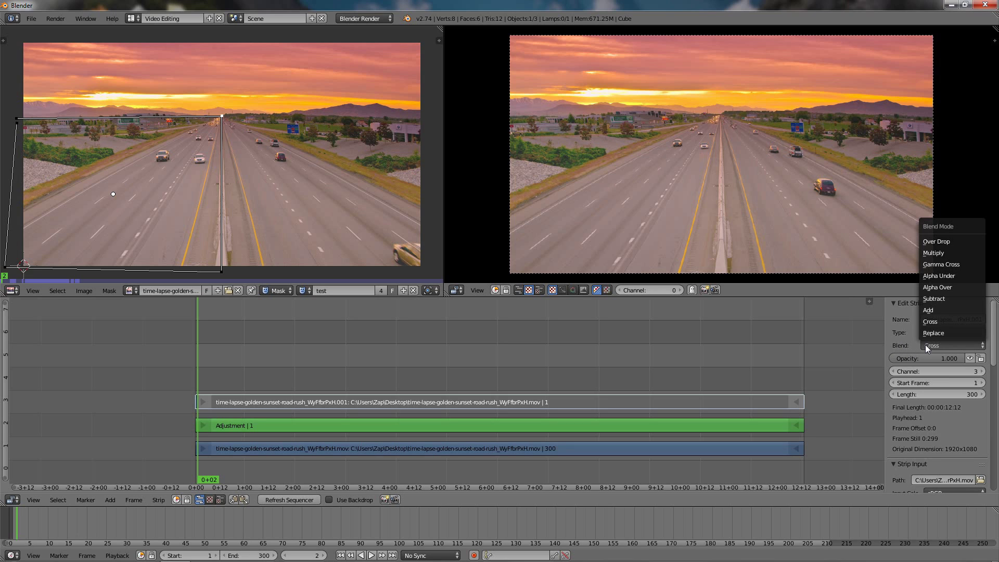
left_click(934, 275)
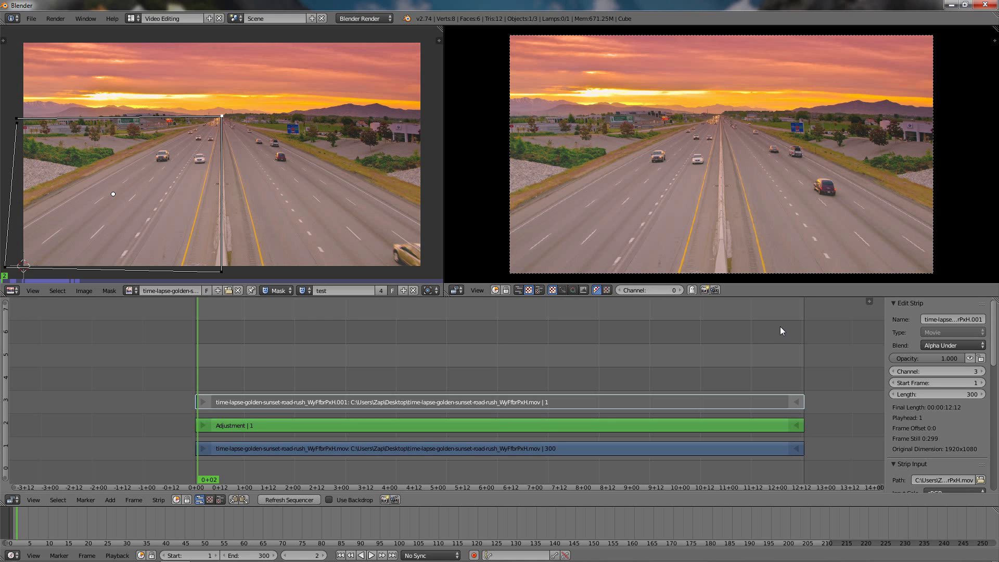
- Play the sequence to confirm left-side traffic moves while the right lanes stay frozen, then stop playback
left_click(372, 556)
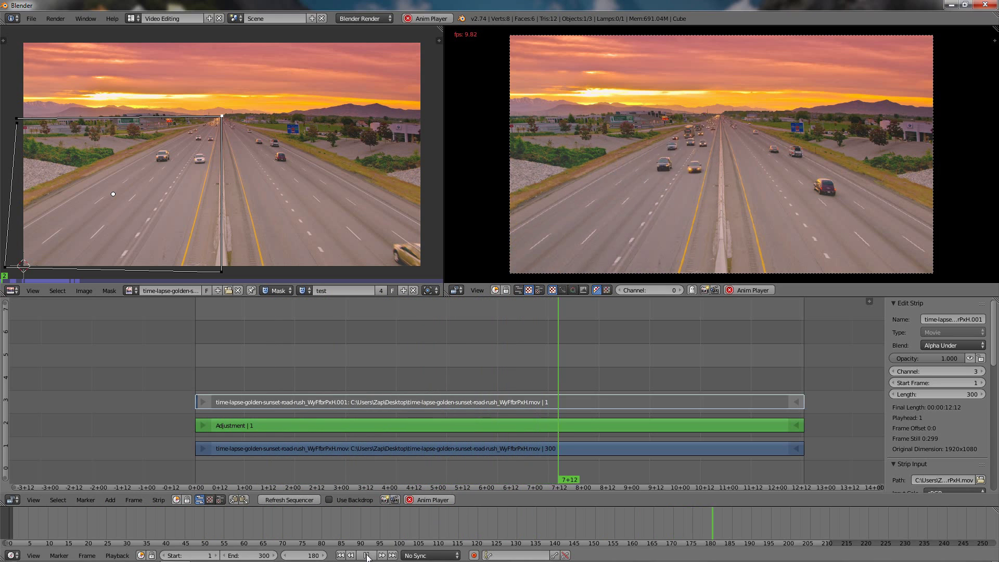
key("alt+a")
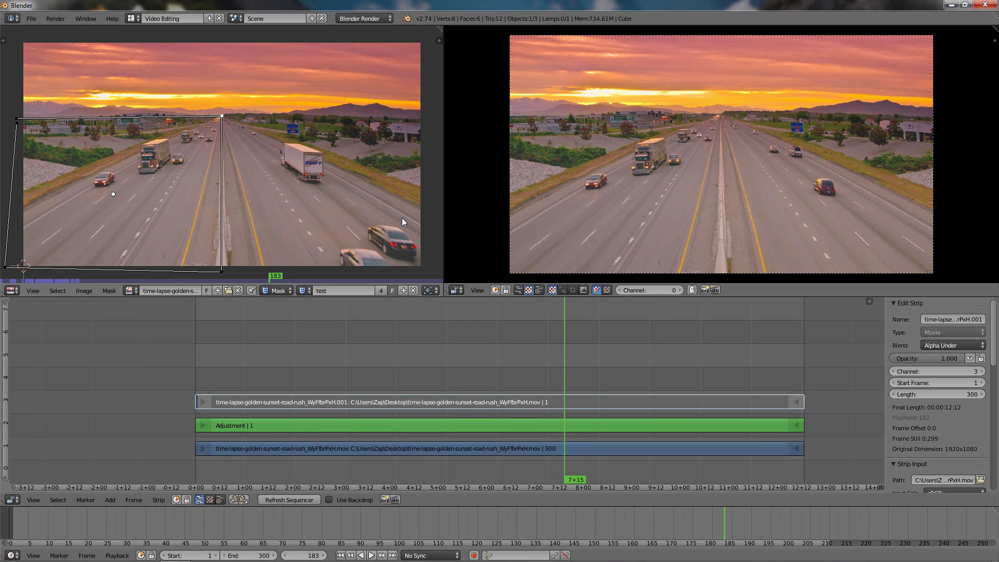